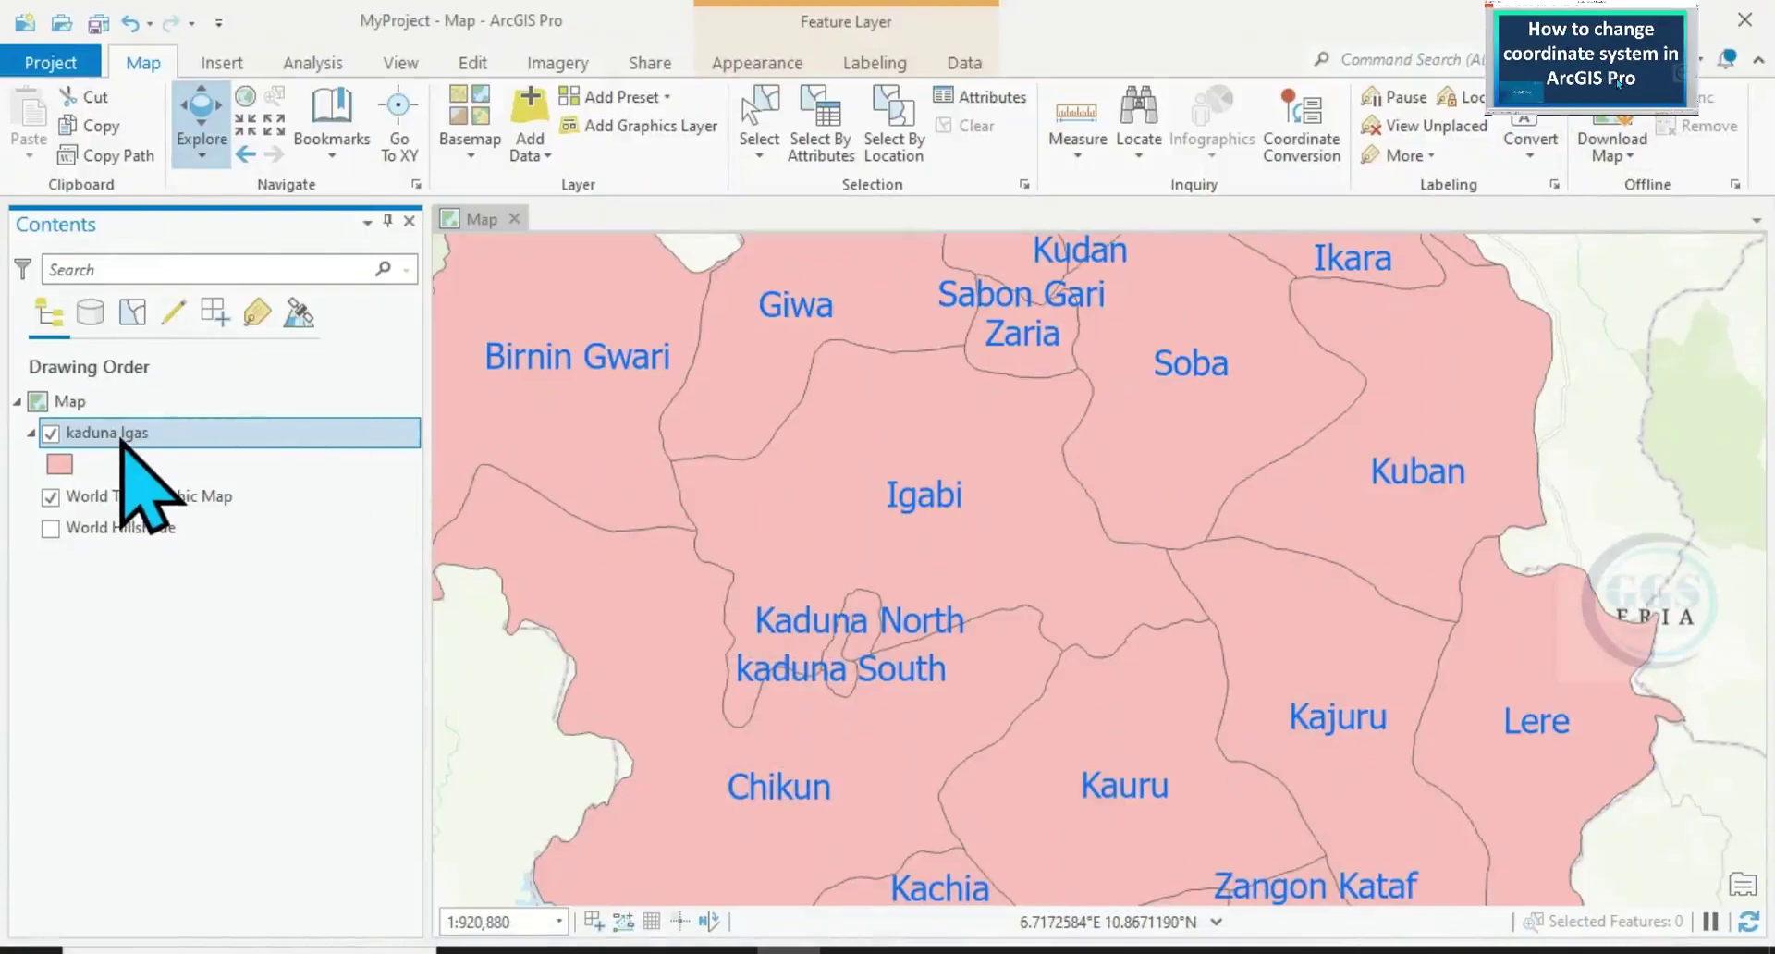
- Review the kaduna lgas layer's spatial reference: WGS 1984 geographic, WKID and authority
right_click(123, 442)
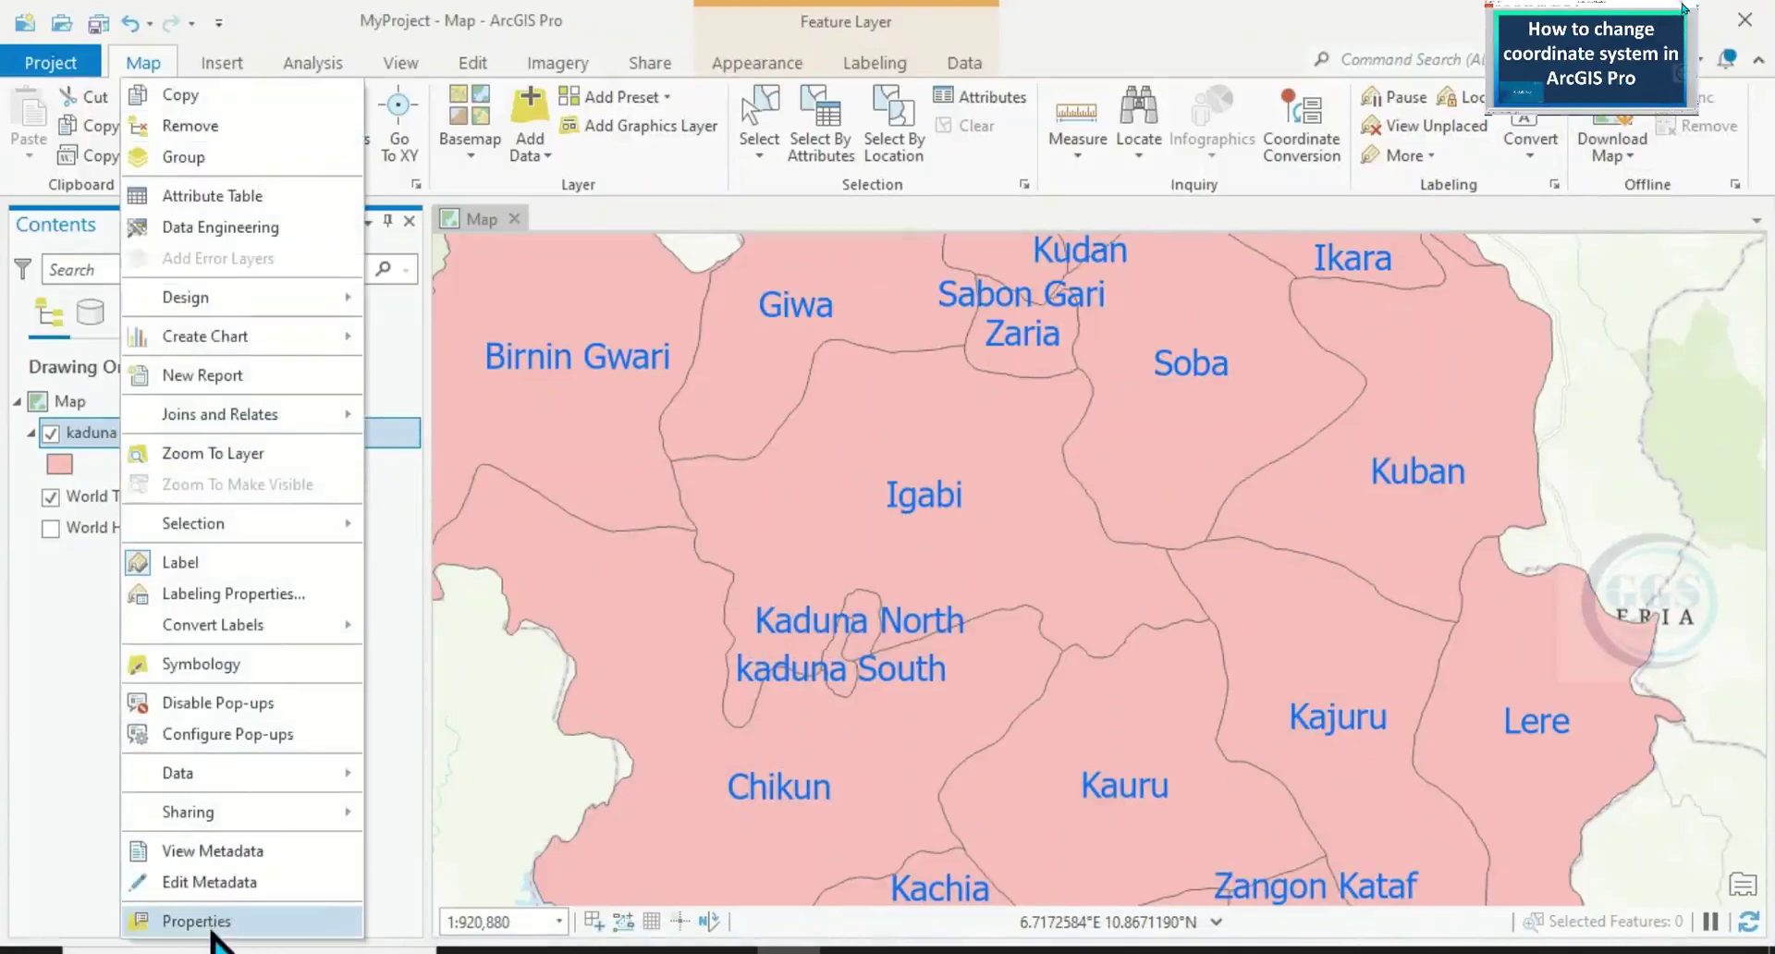
click(212, 929)
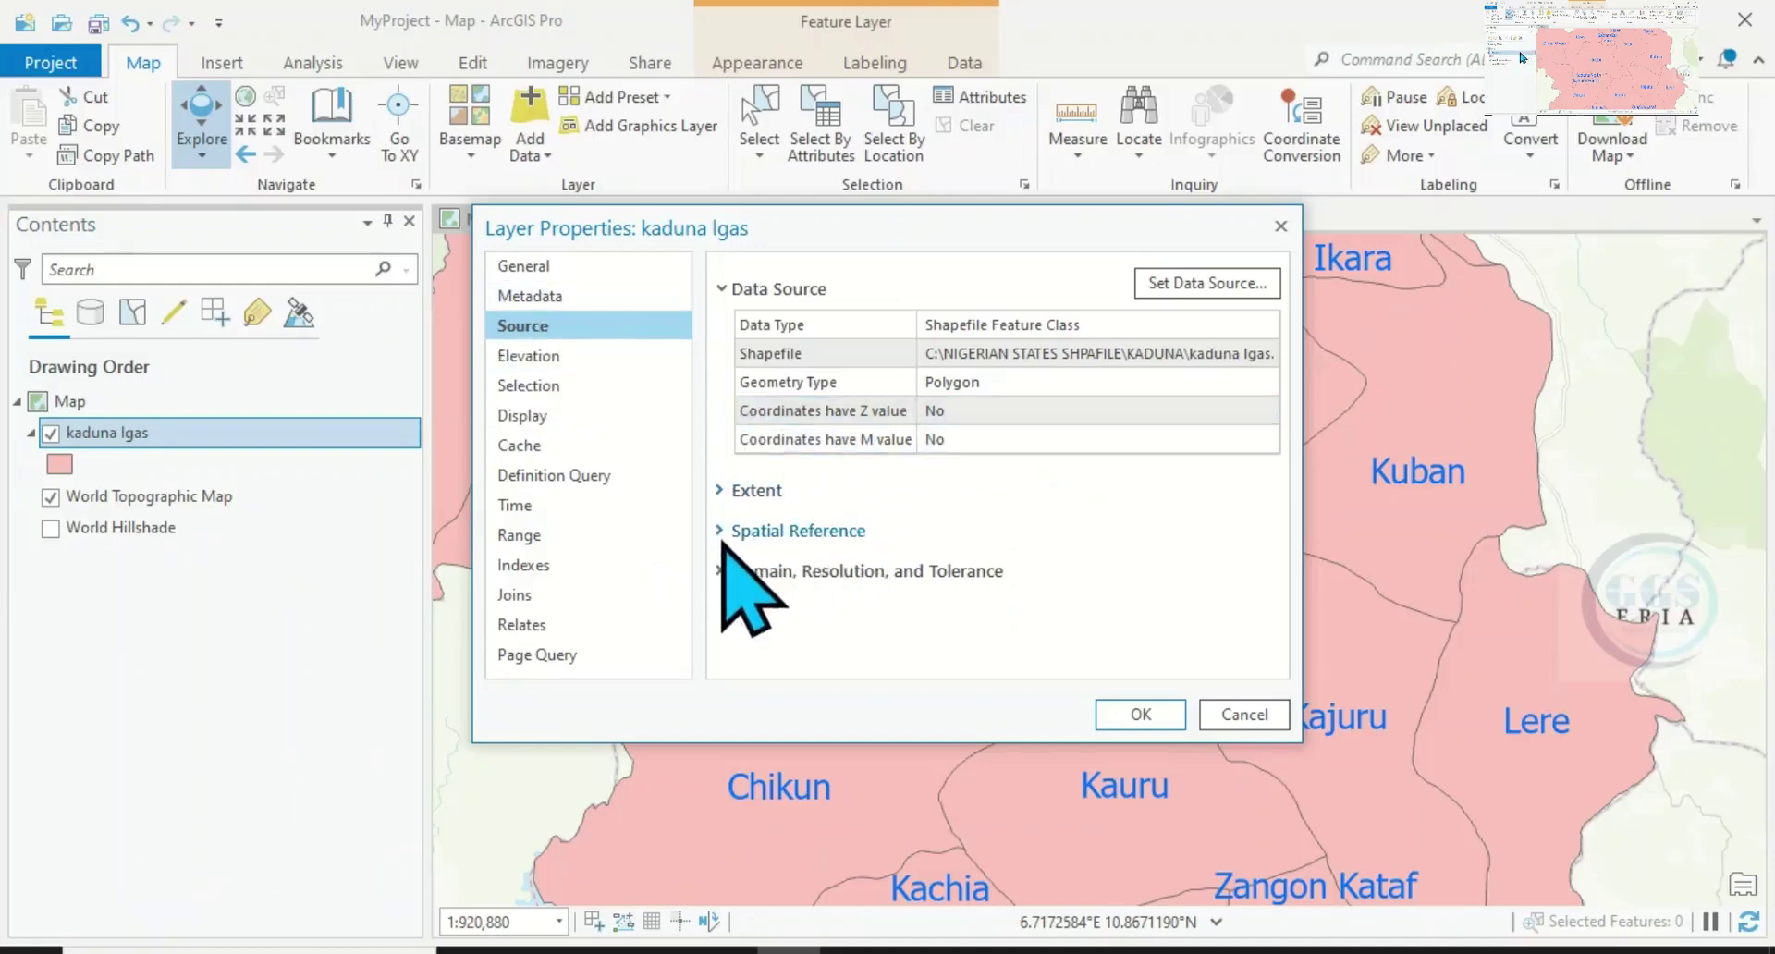
click(722, 530)
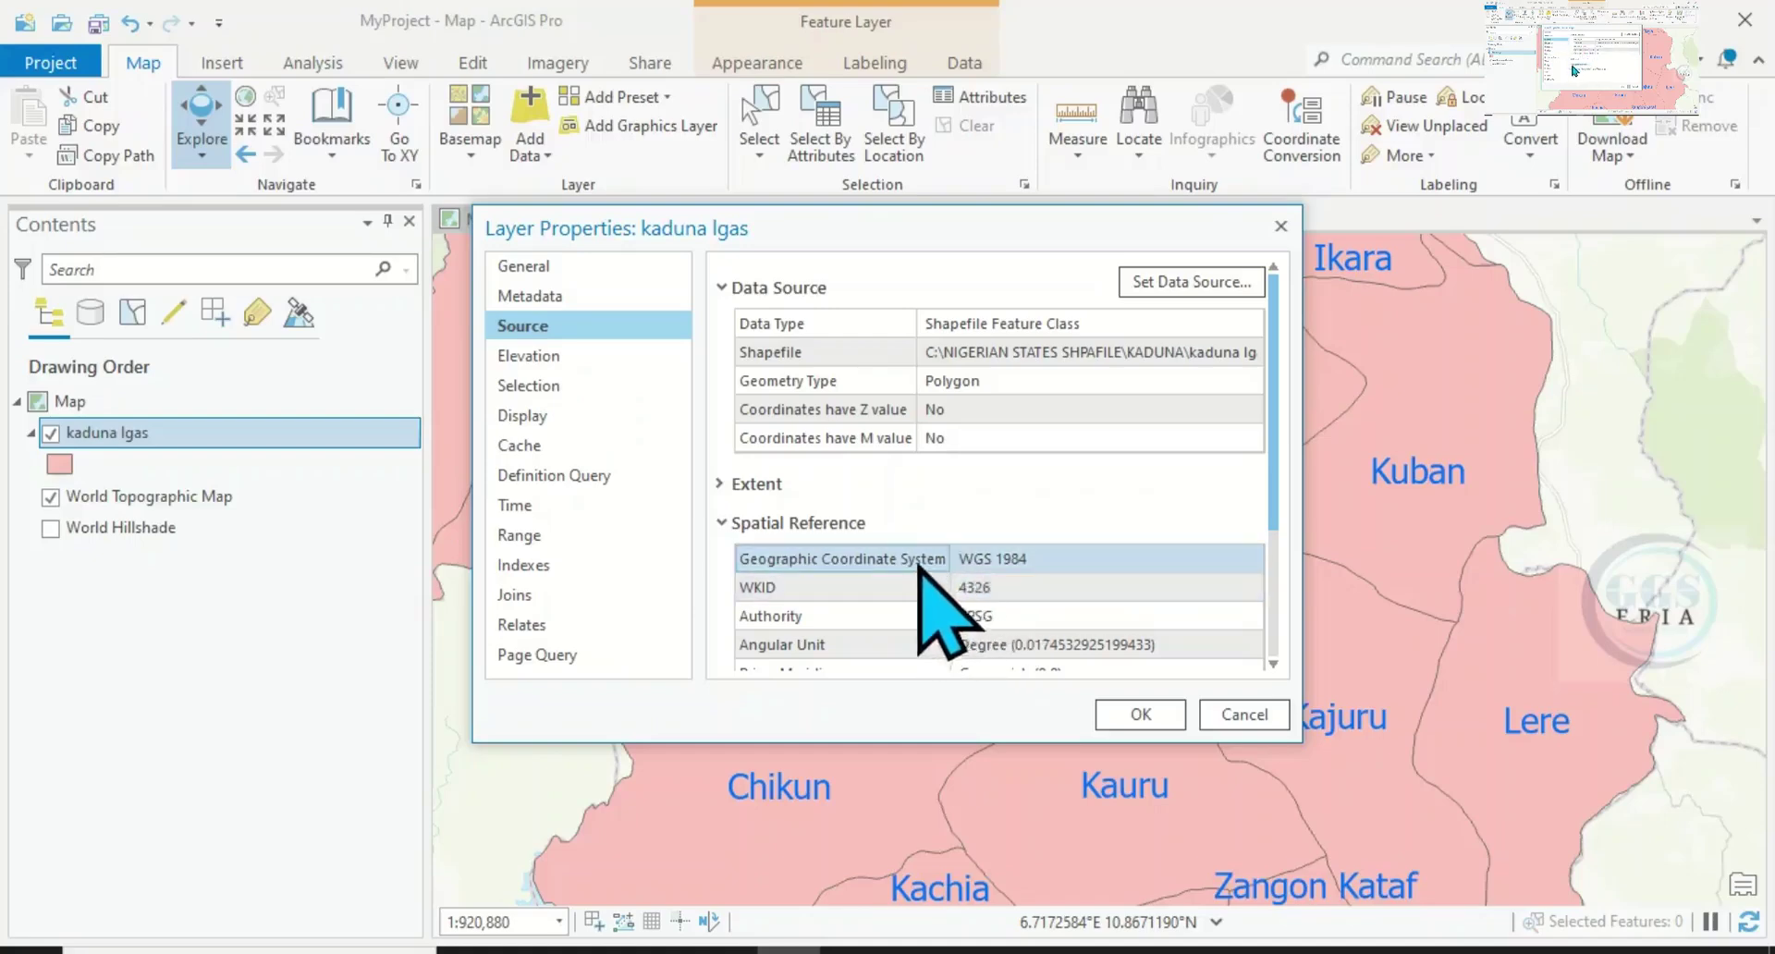
click(964, 560)
click(1050, 587)
click(961, 615)
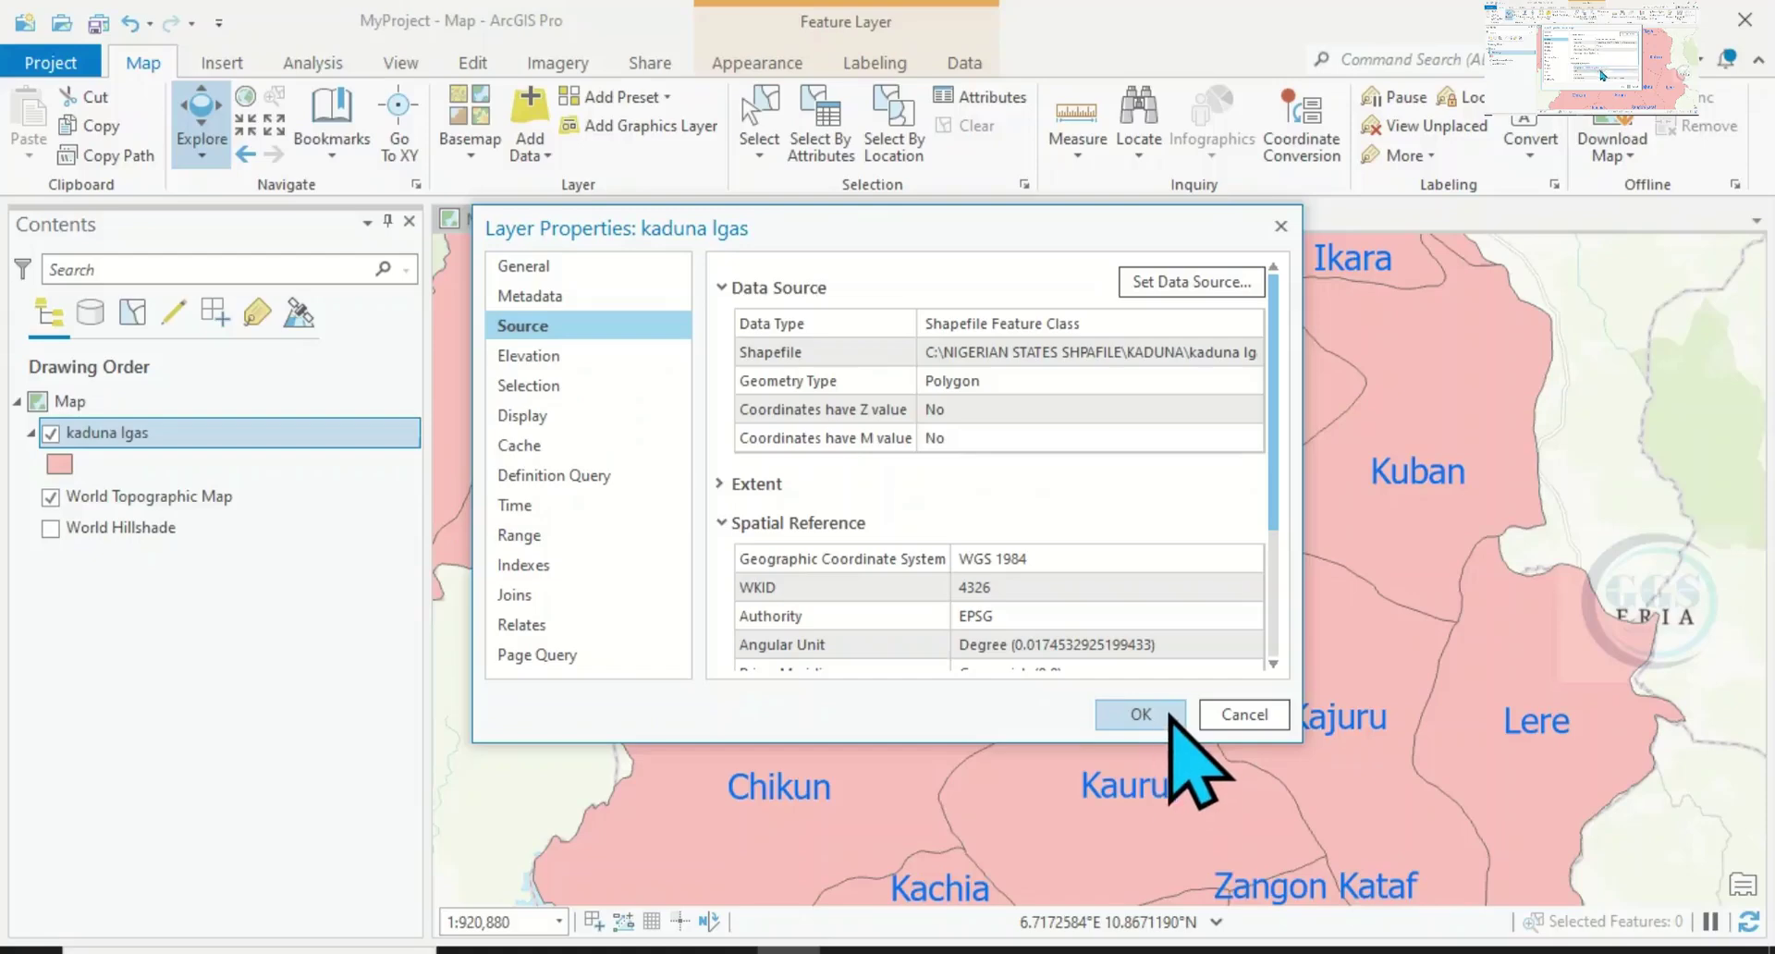
click(1146, 714)
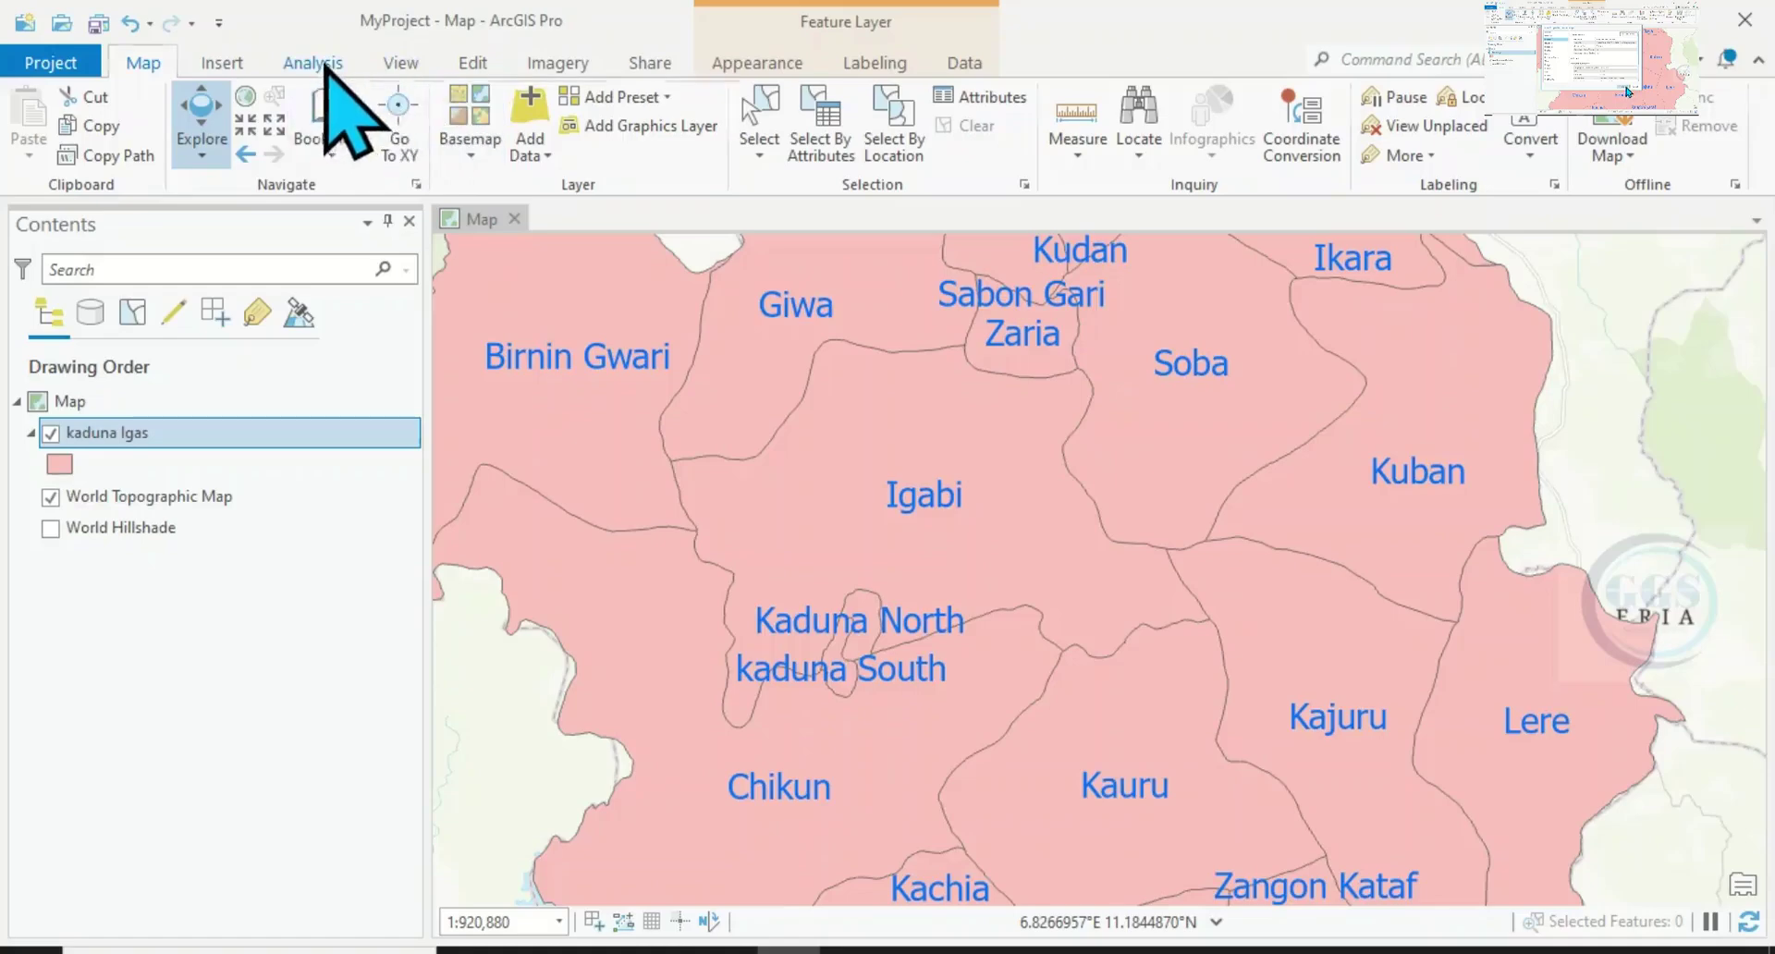
- Search 'proj' in Analysis Tools and open Project under Projections and Transformations
click(322, 63)
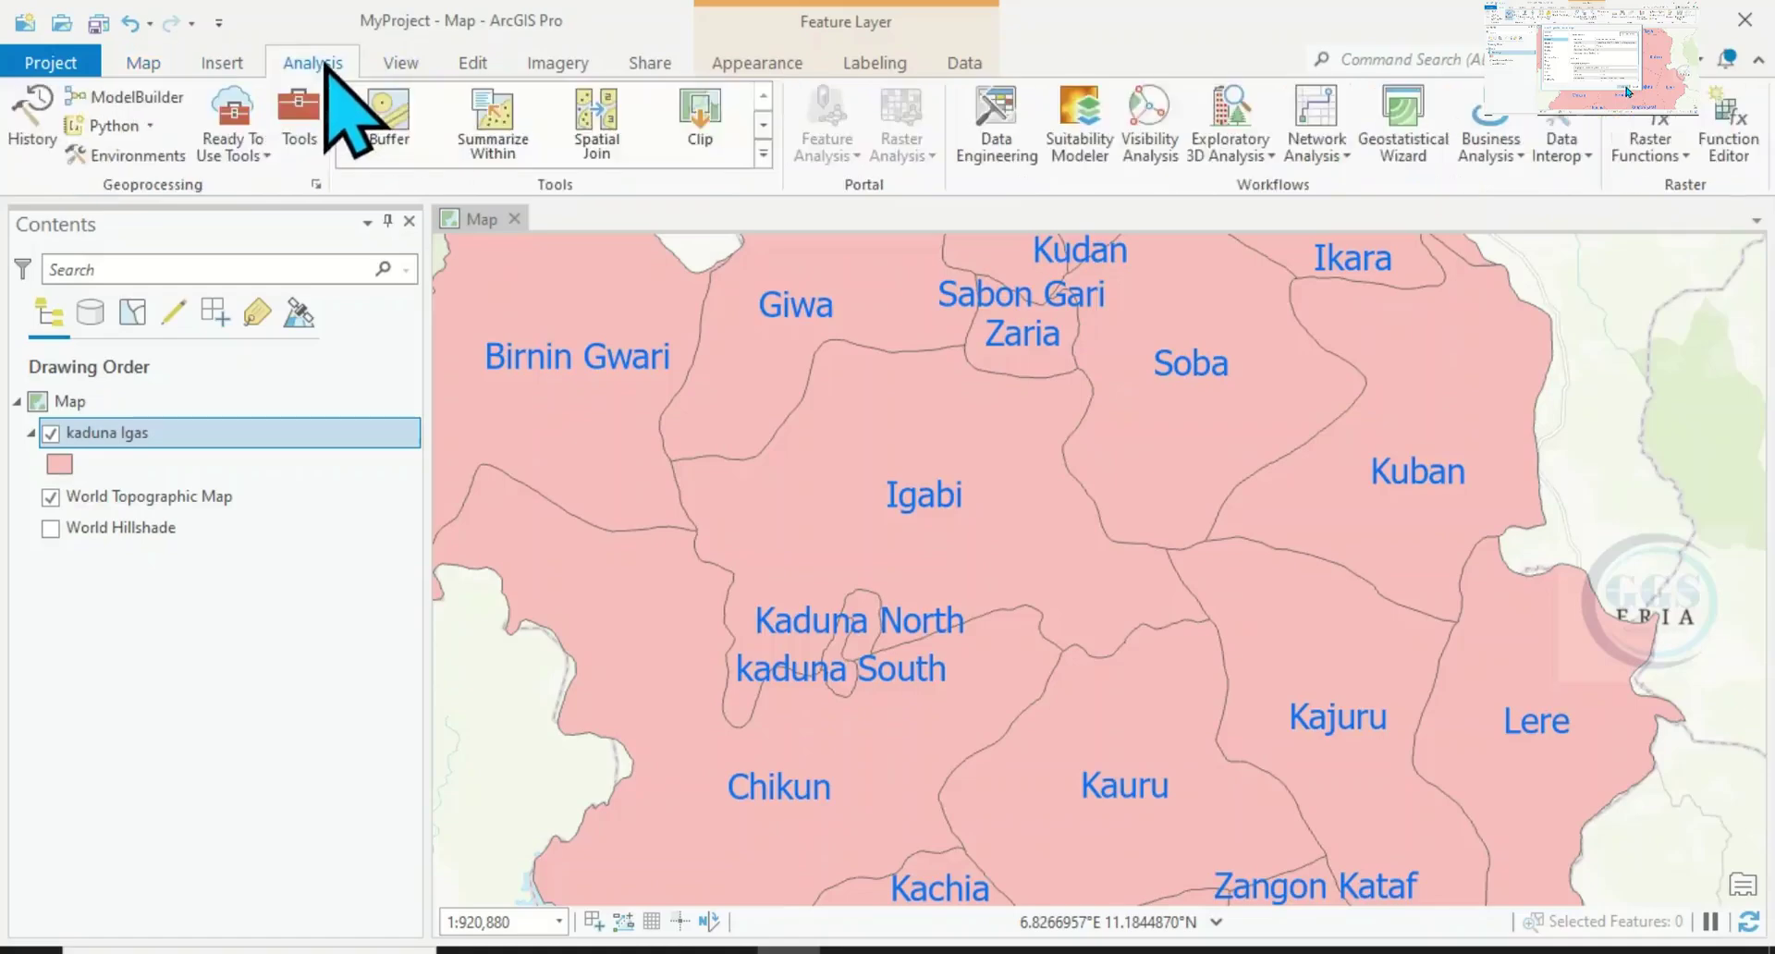
click(298, 129)
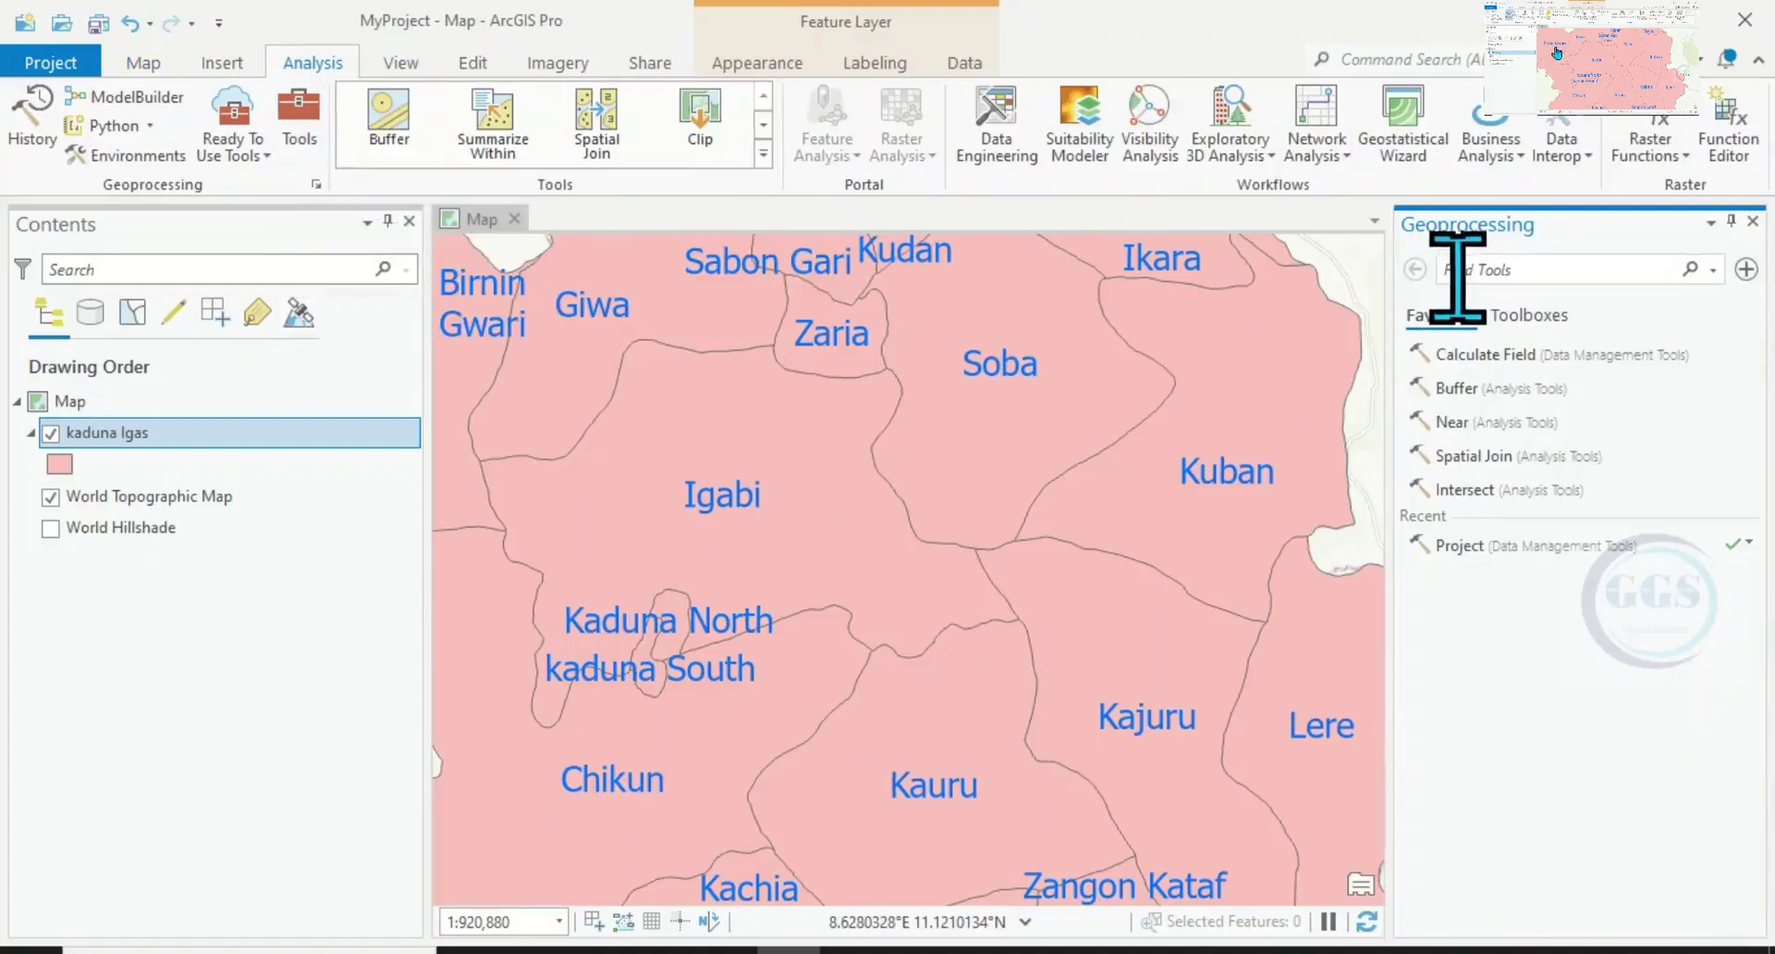
text(project)
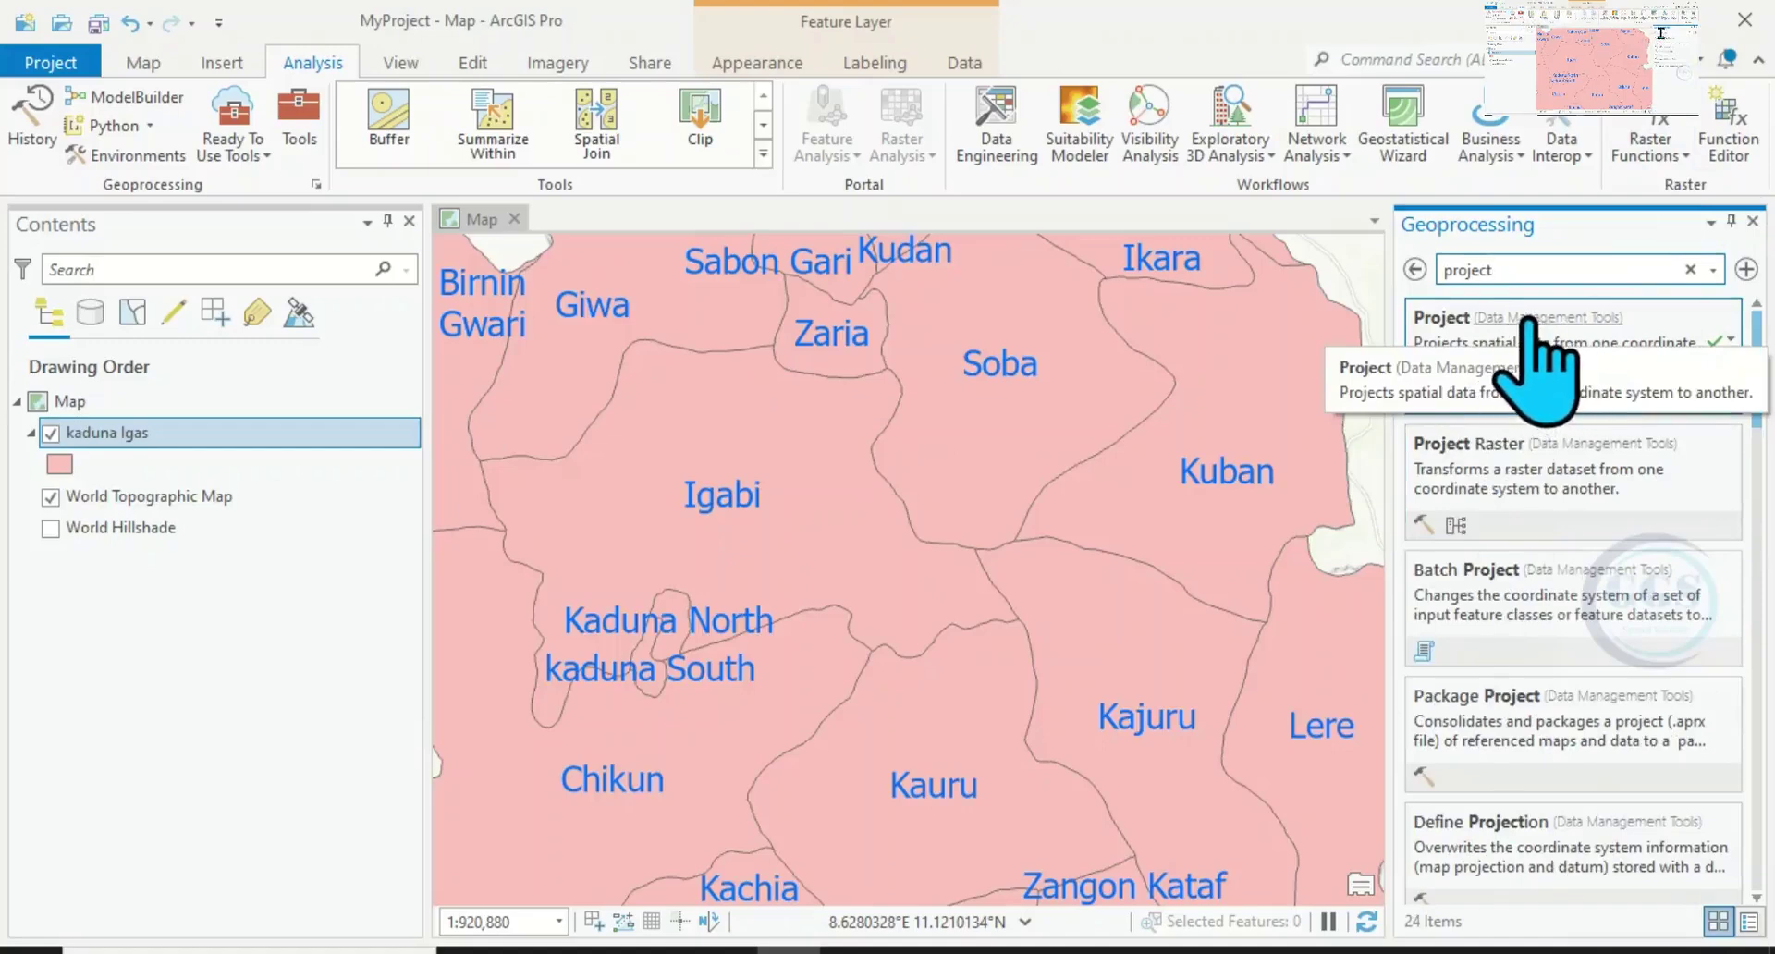
click(1527, 317)
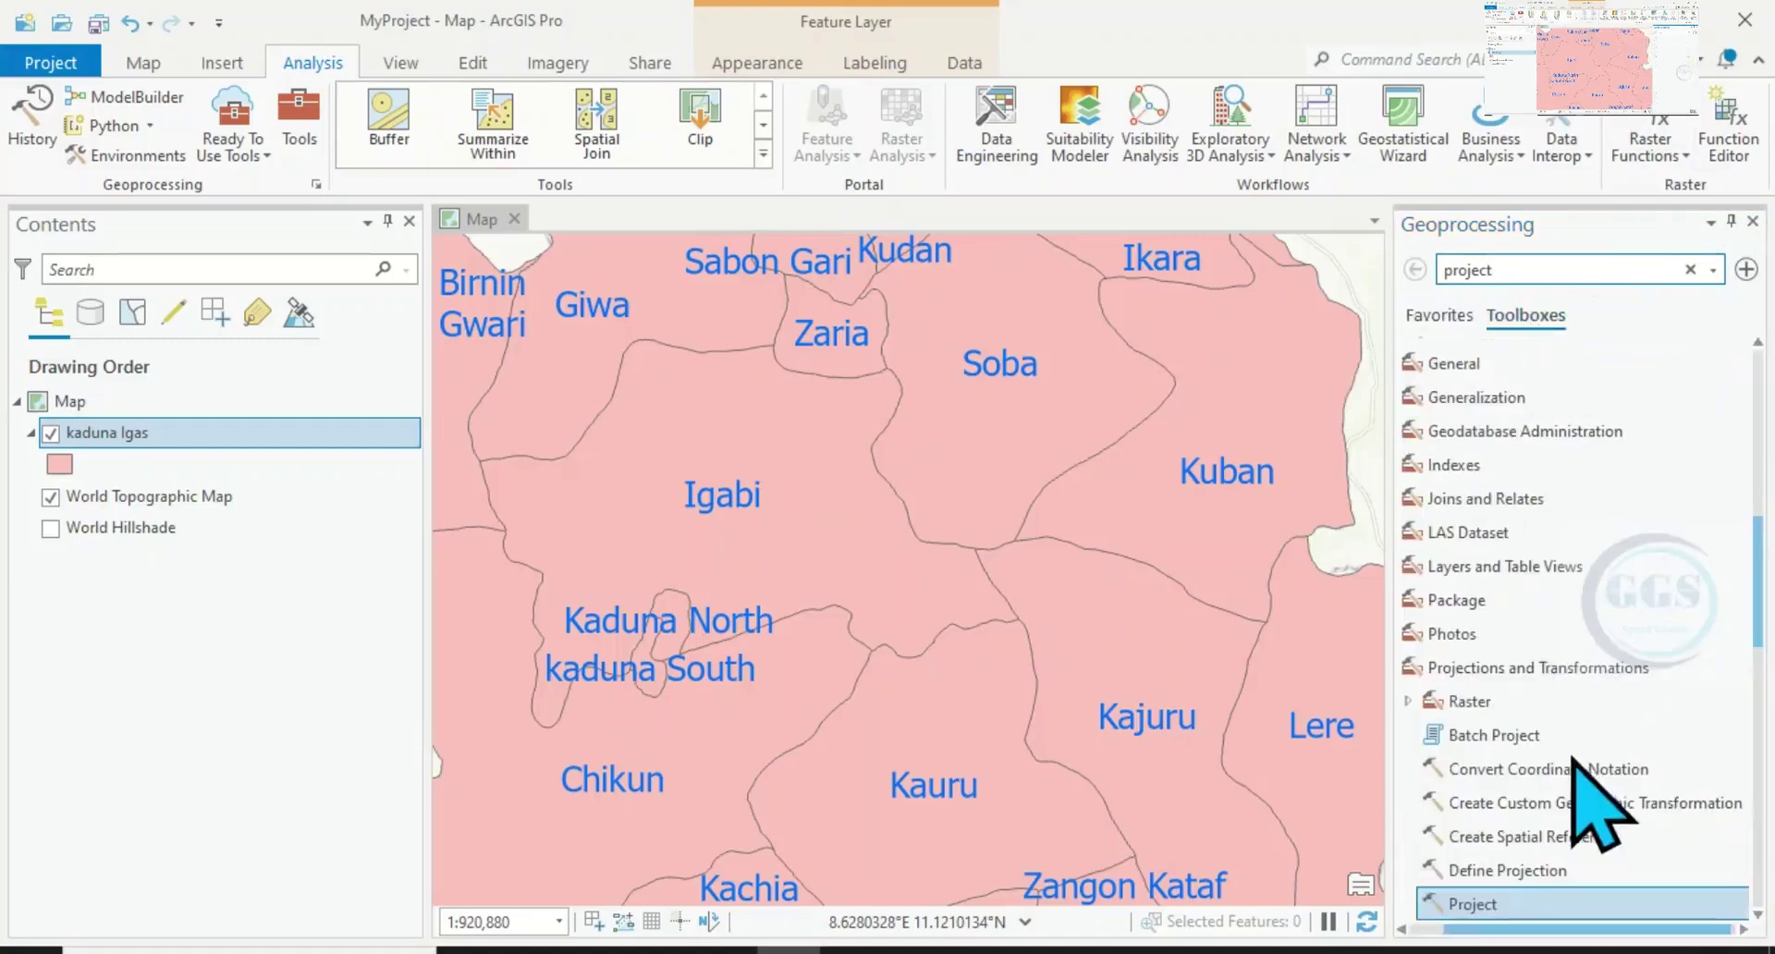
scroll(1578, 769, down, 1)
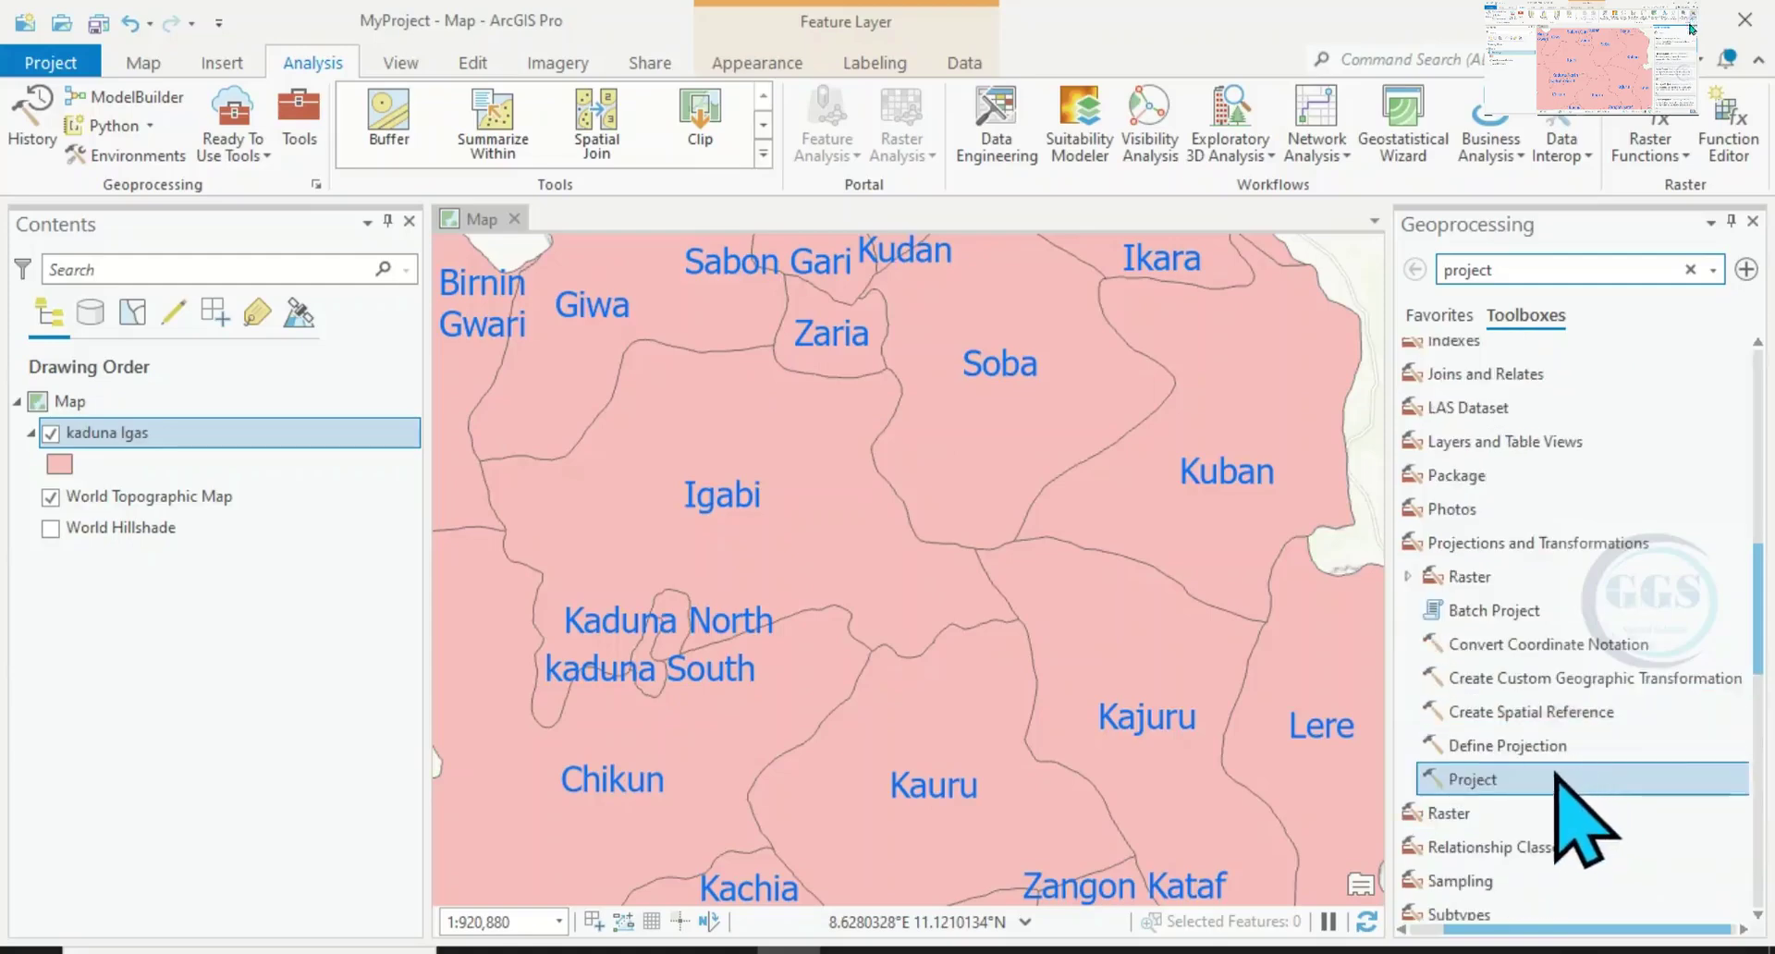
click(1503, 777)
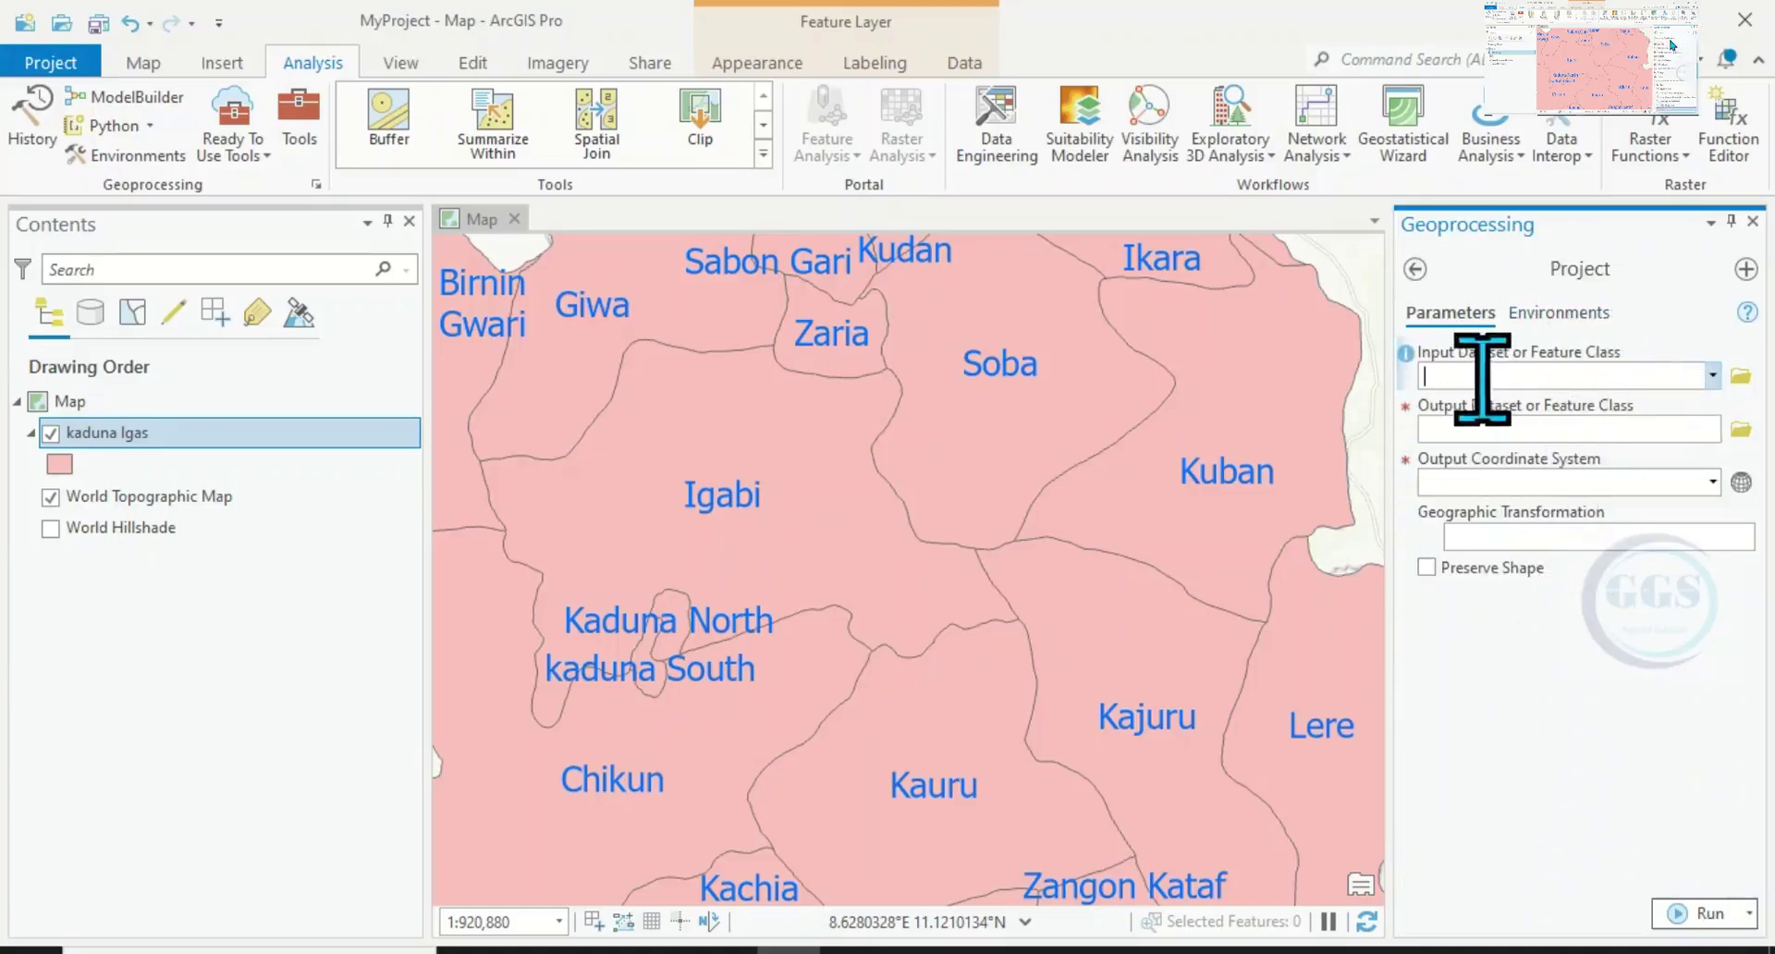
- Set kaduna lgas as the Project input dataset and browse for the output location
click(1712, 375)
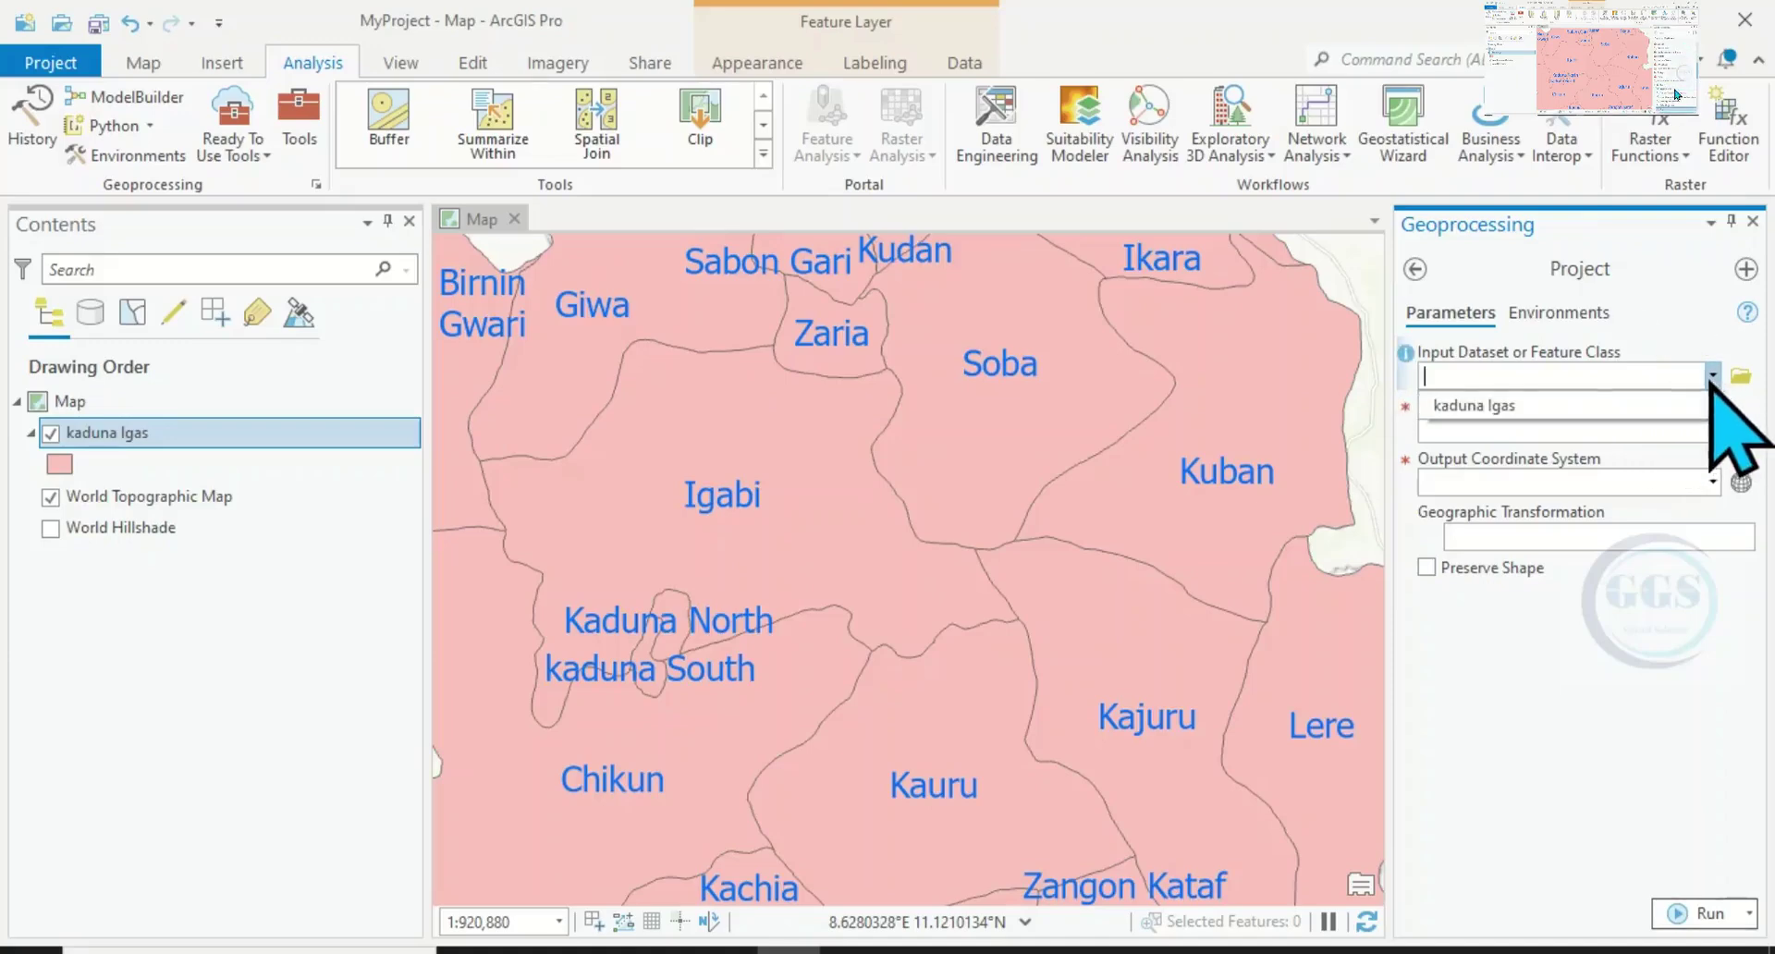
click(1483, 407)
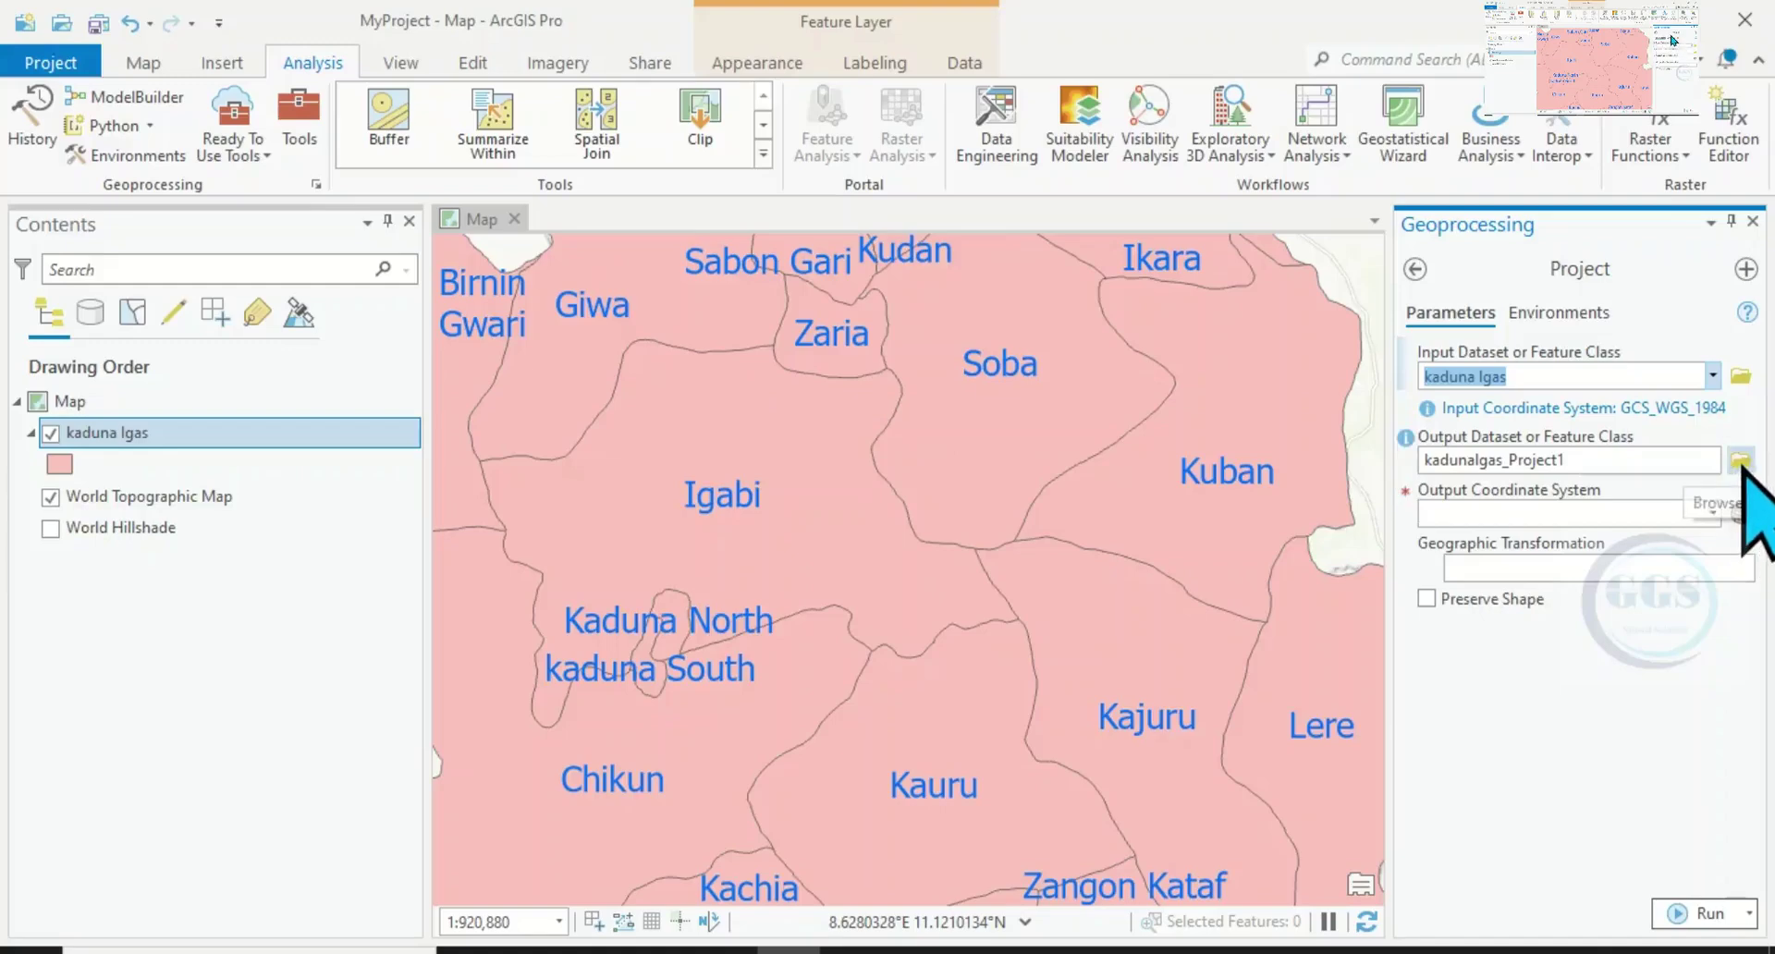
click(1741, 461)
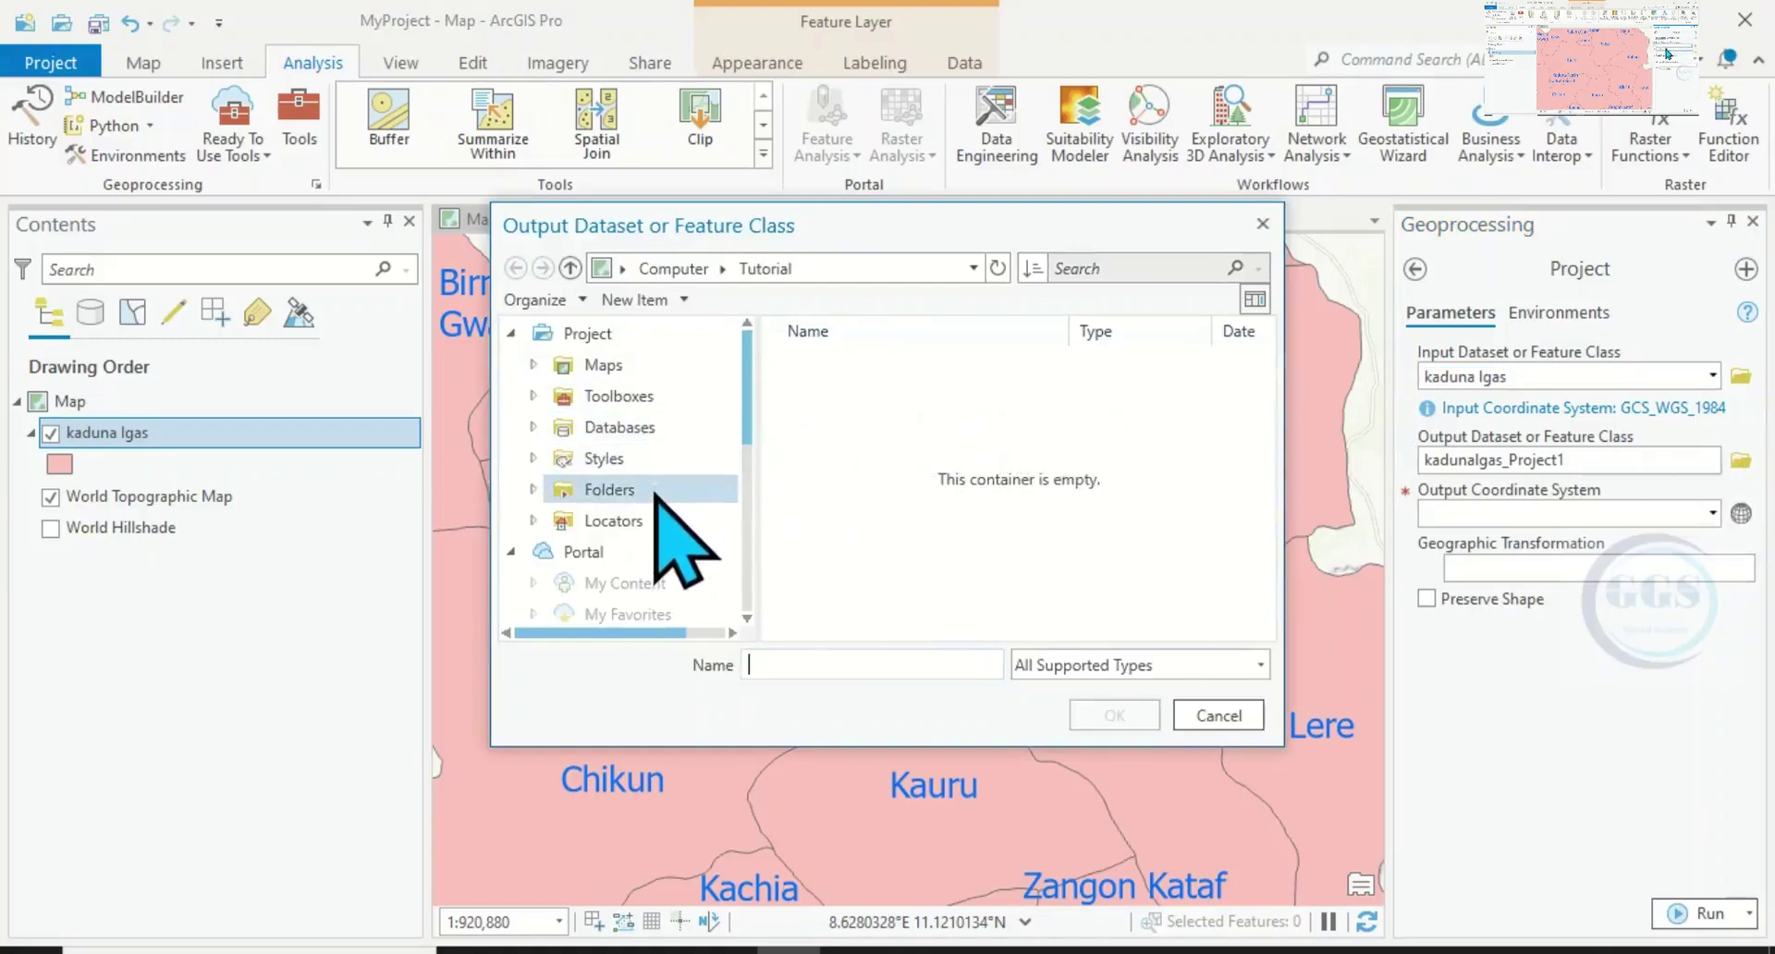
- Save the Project output as 'Kaduna' in the Tutorial folder
click(596, 490)
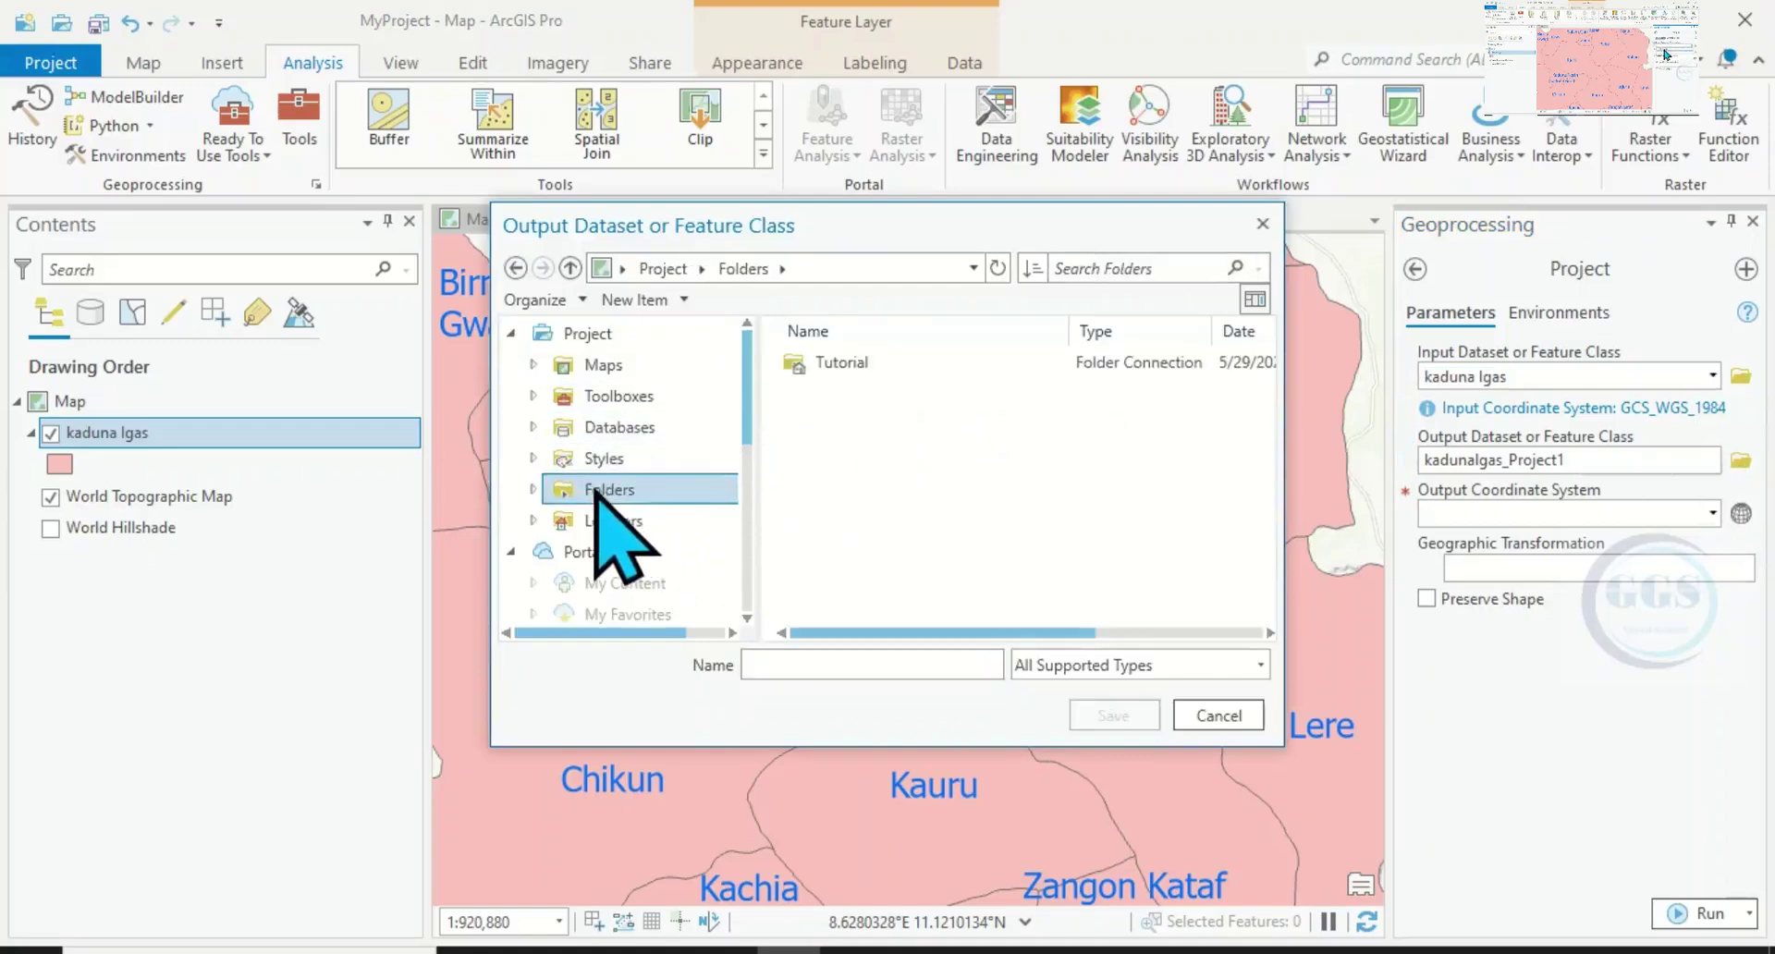
double_click(840, 364)
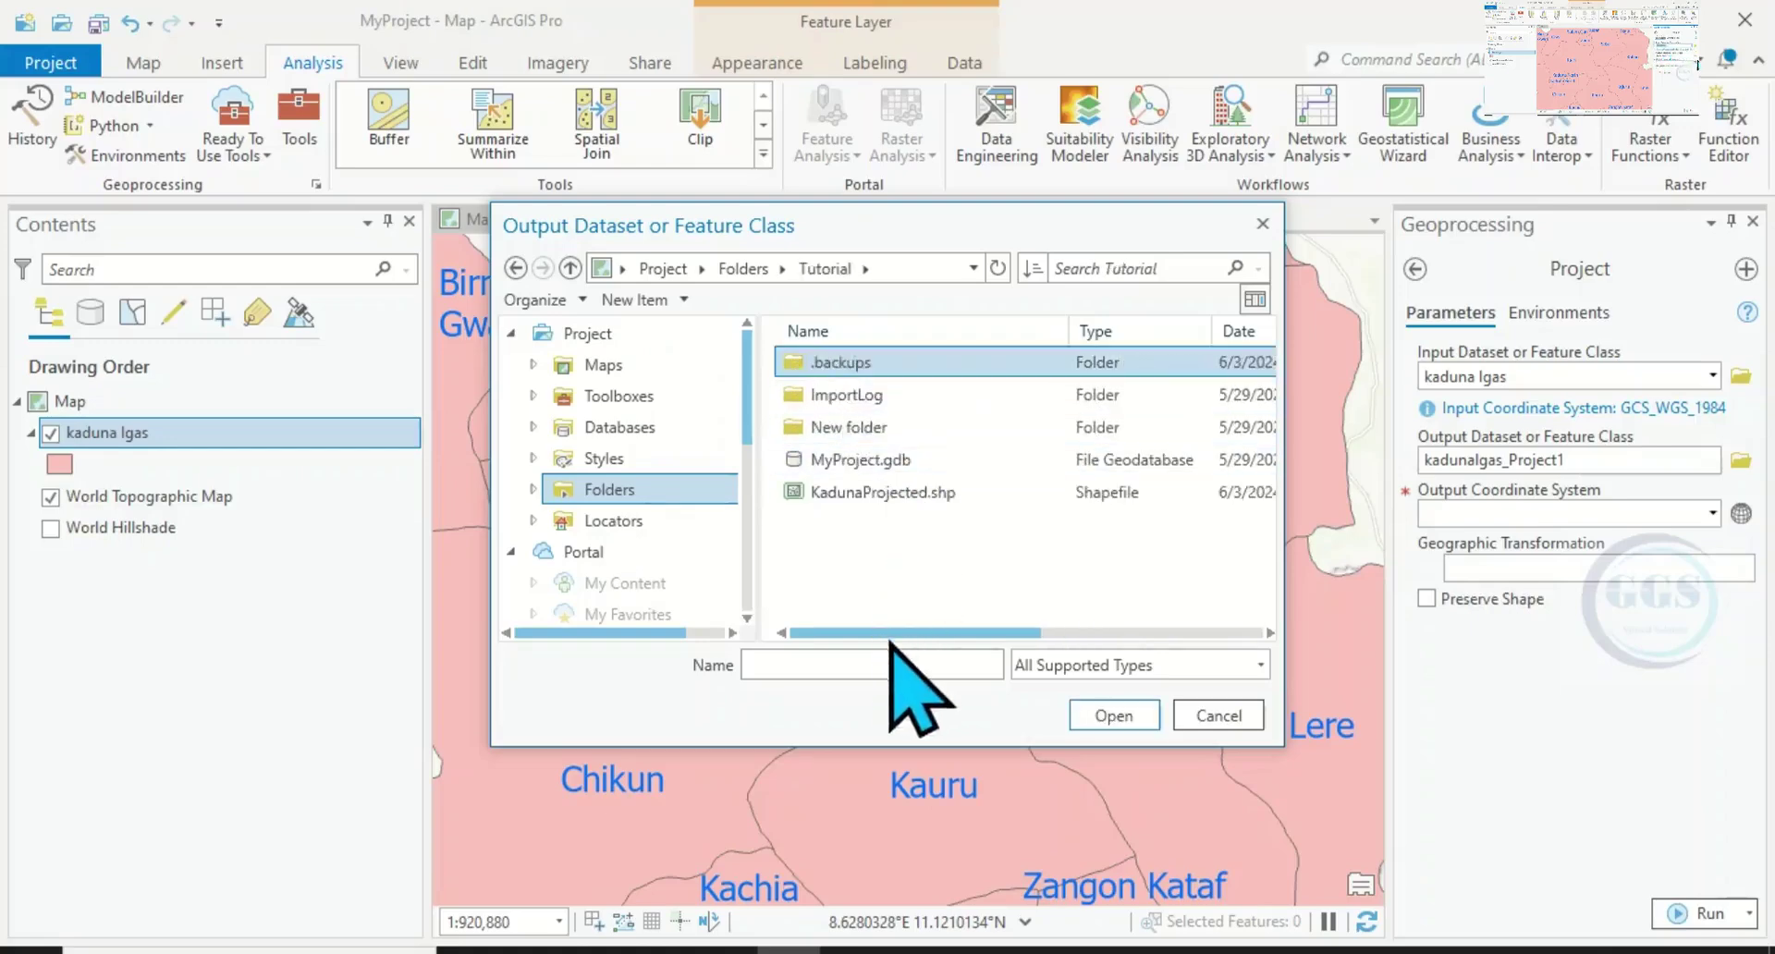
click(875, 665)
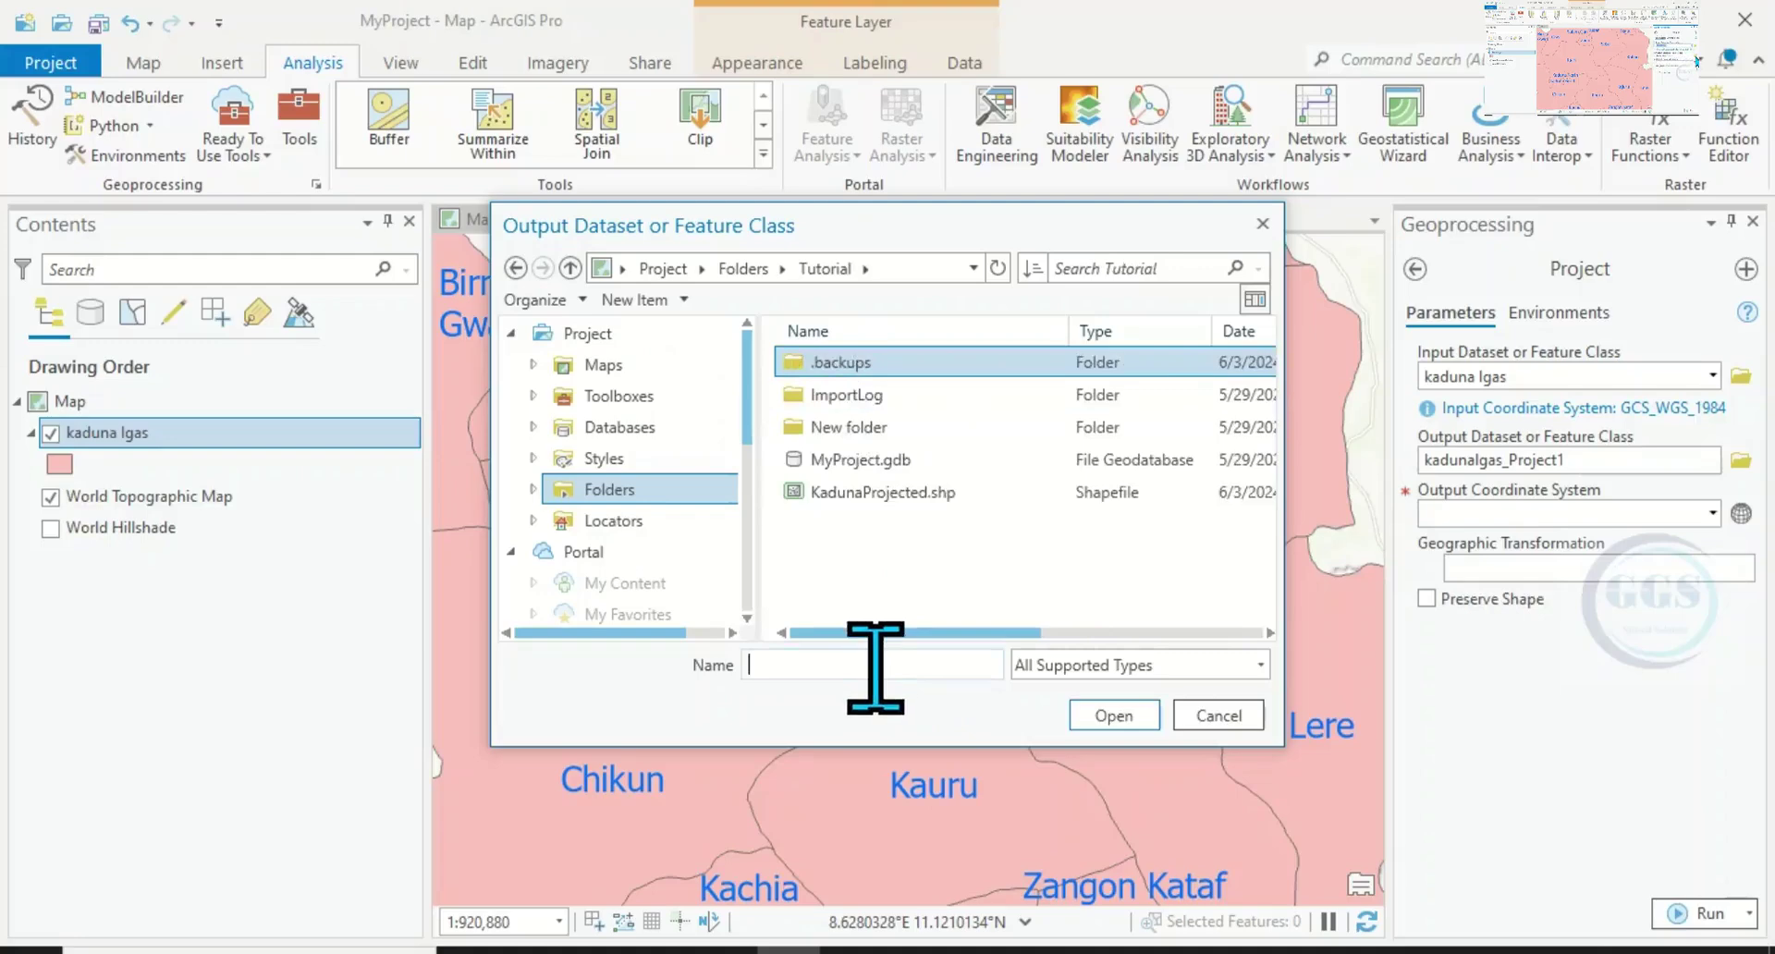
text(Kan)
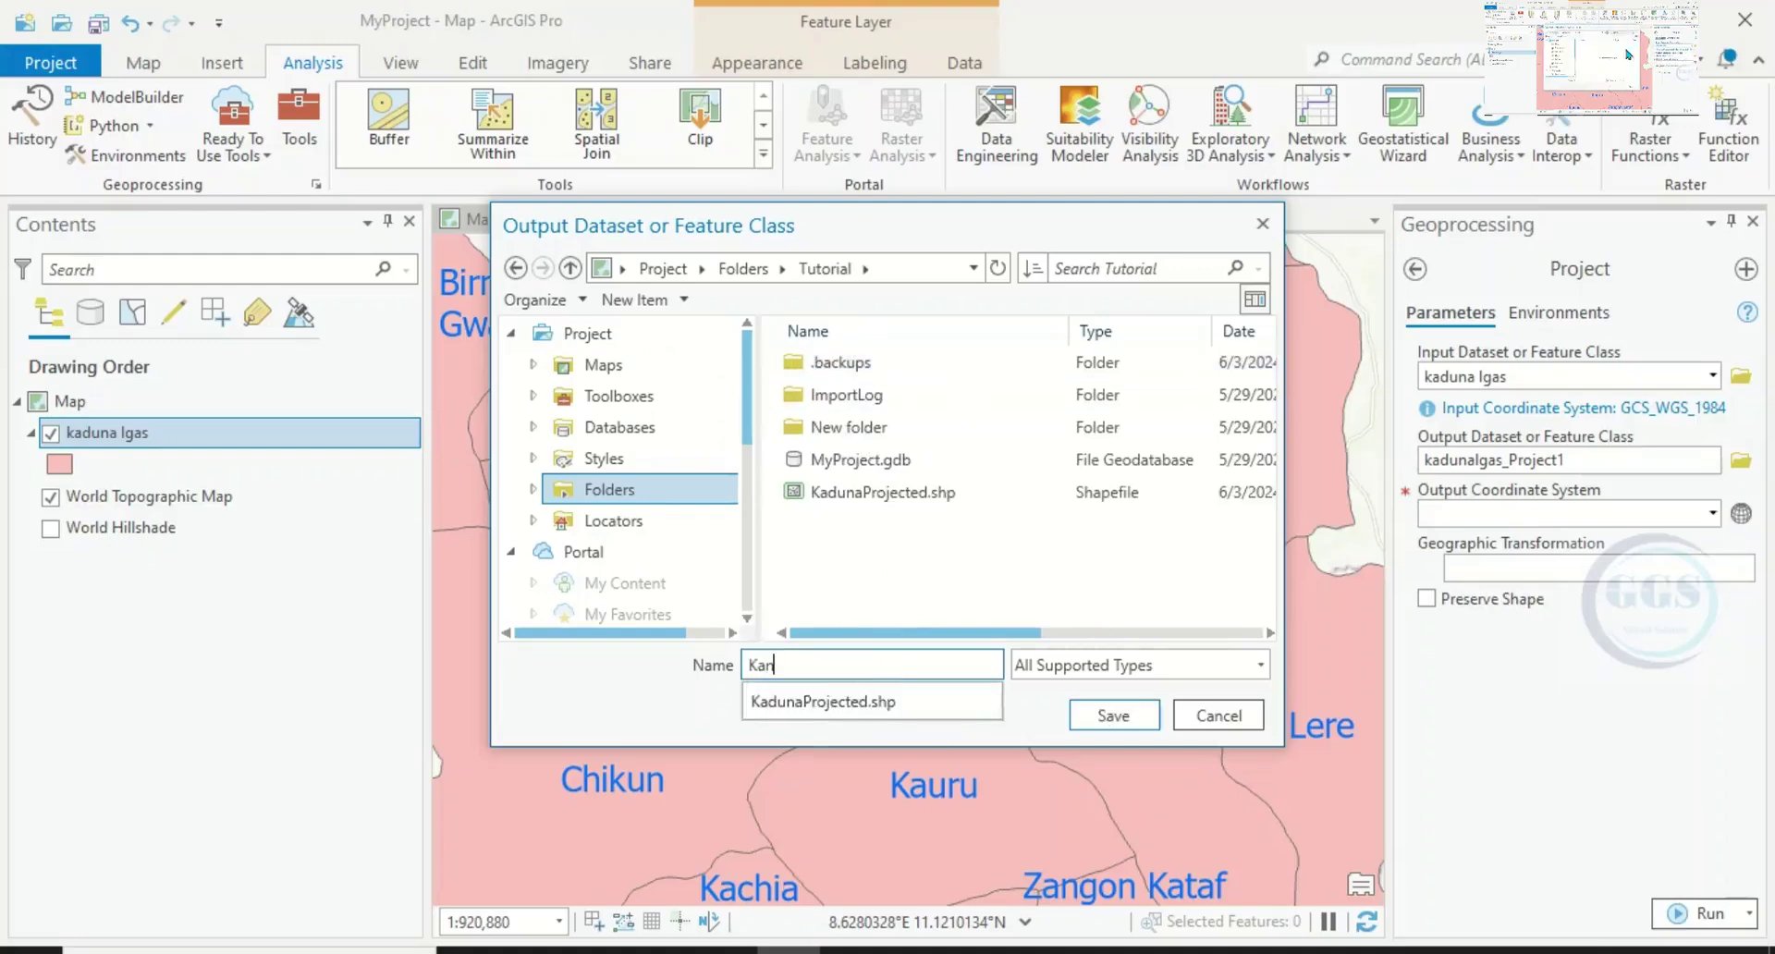
click(875, 667)
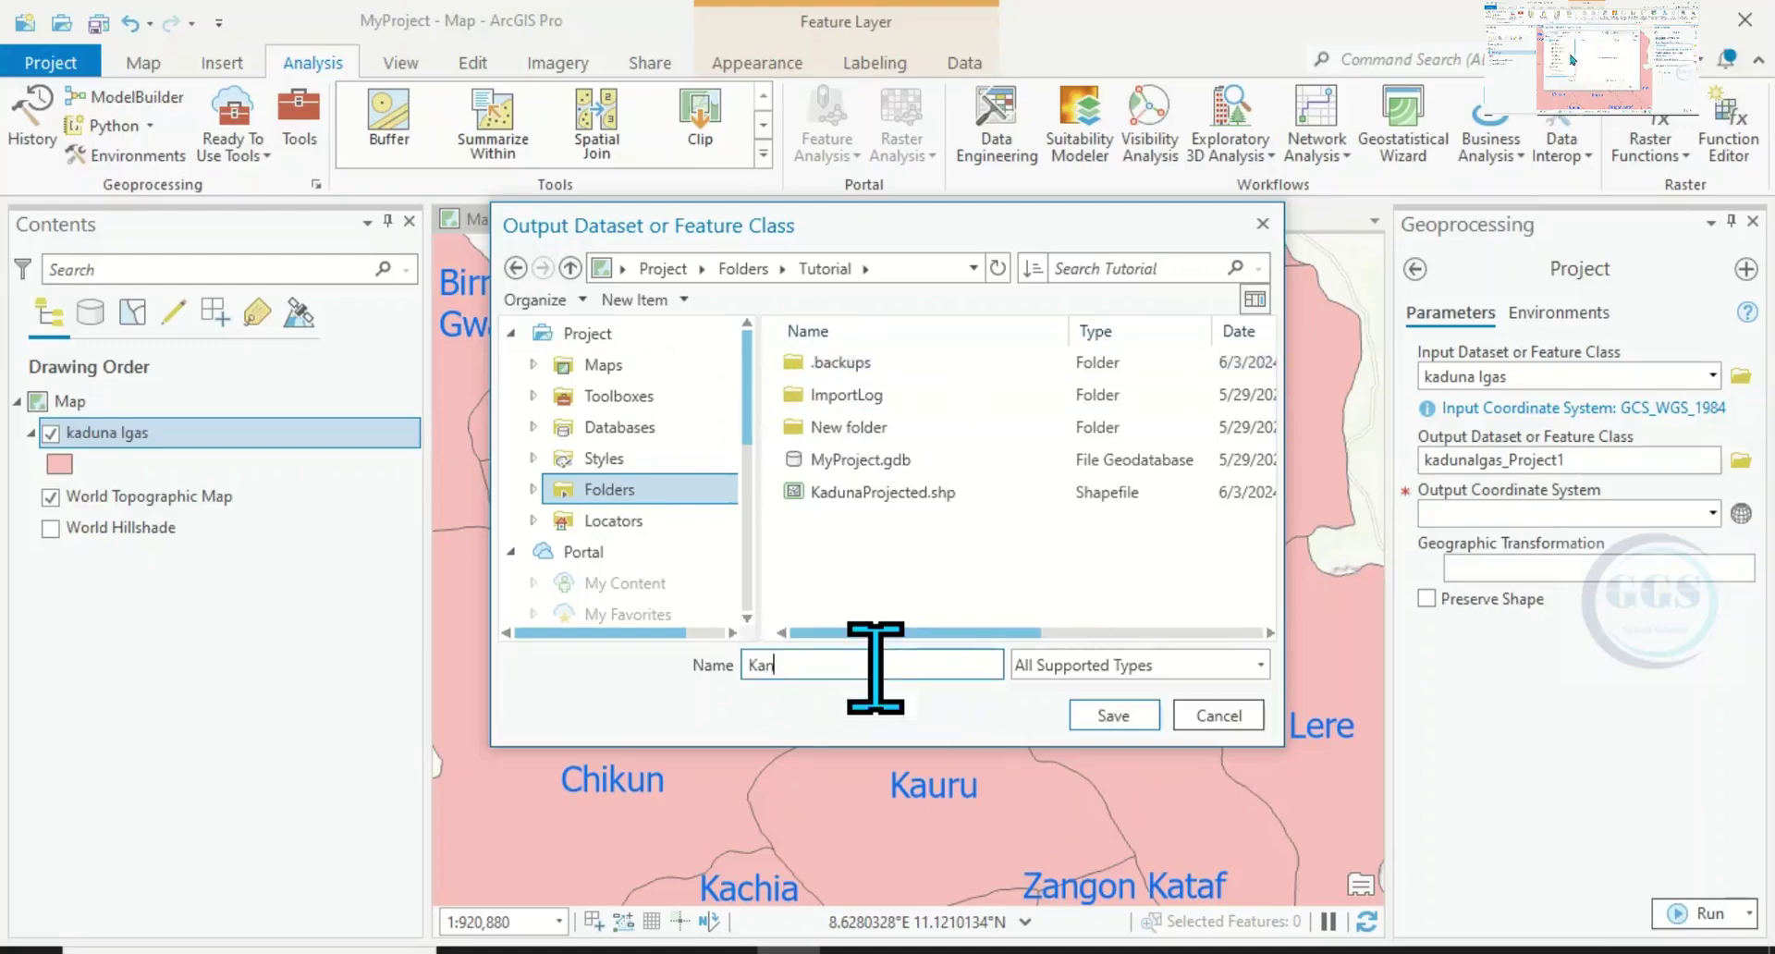
text(n)
key(BackSpace)
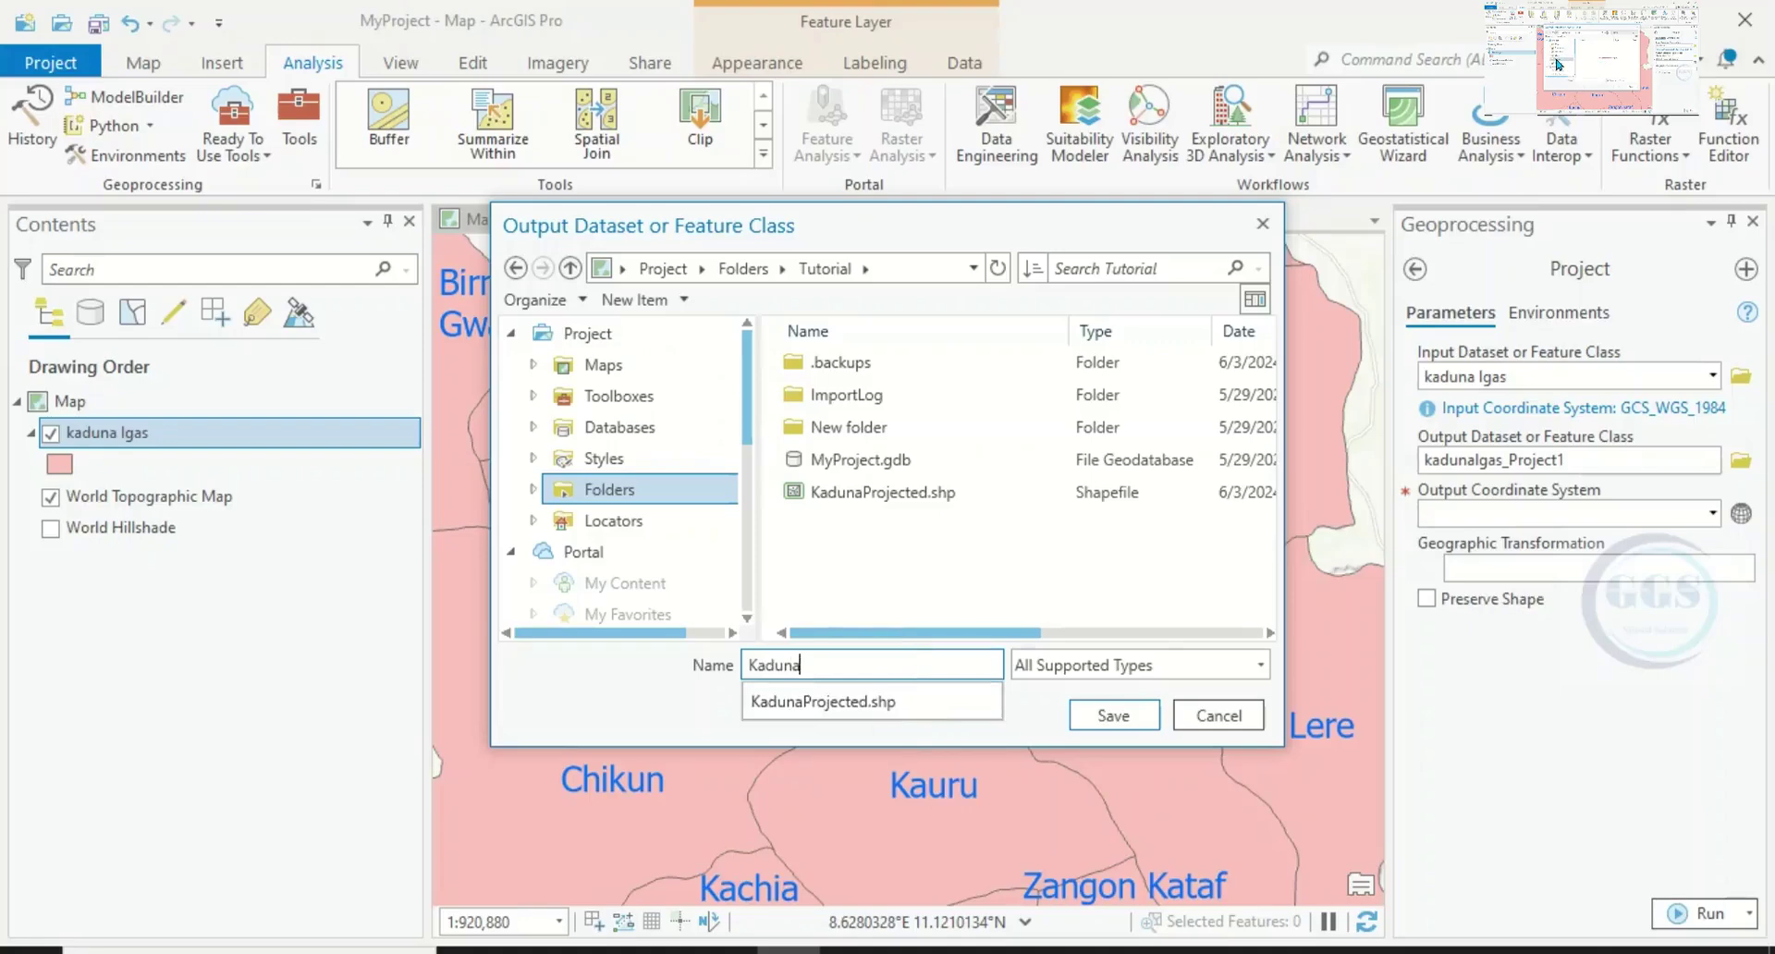
click(1100, 719)
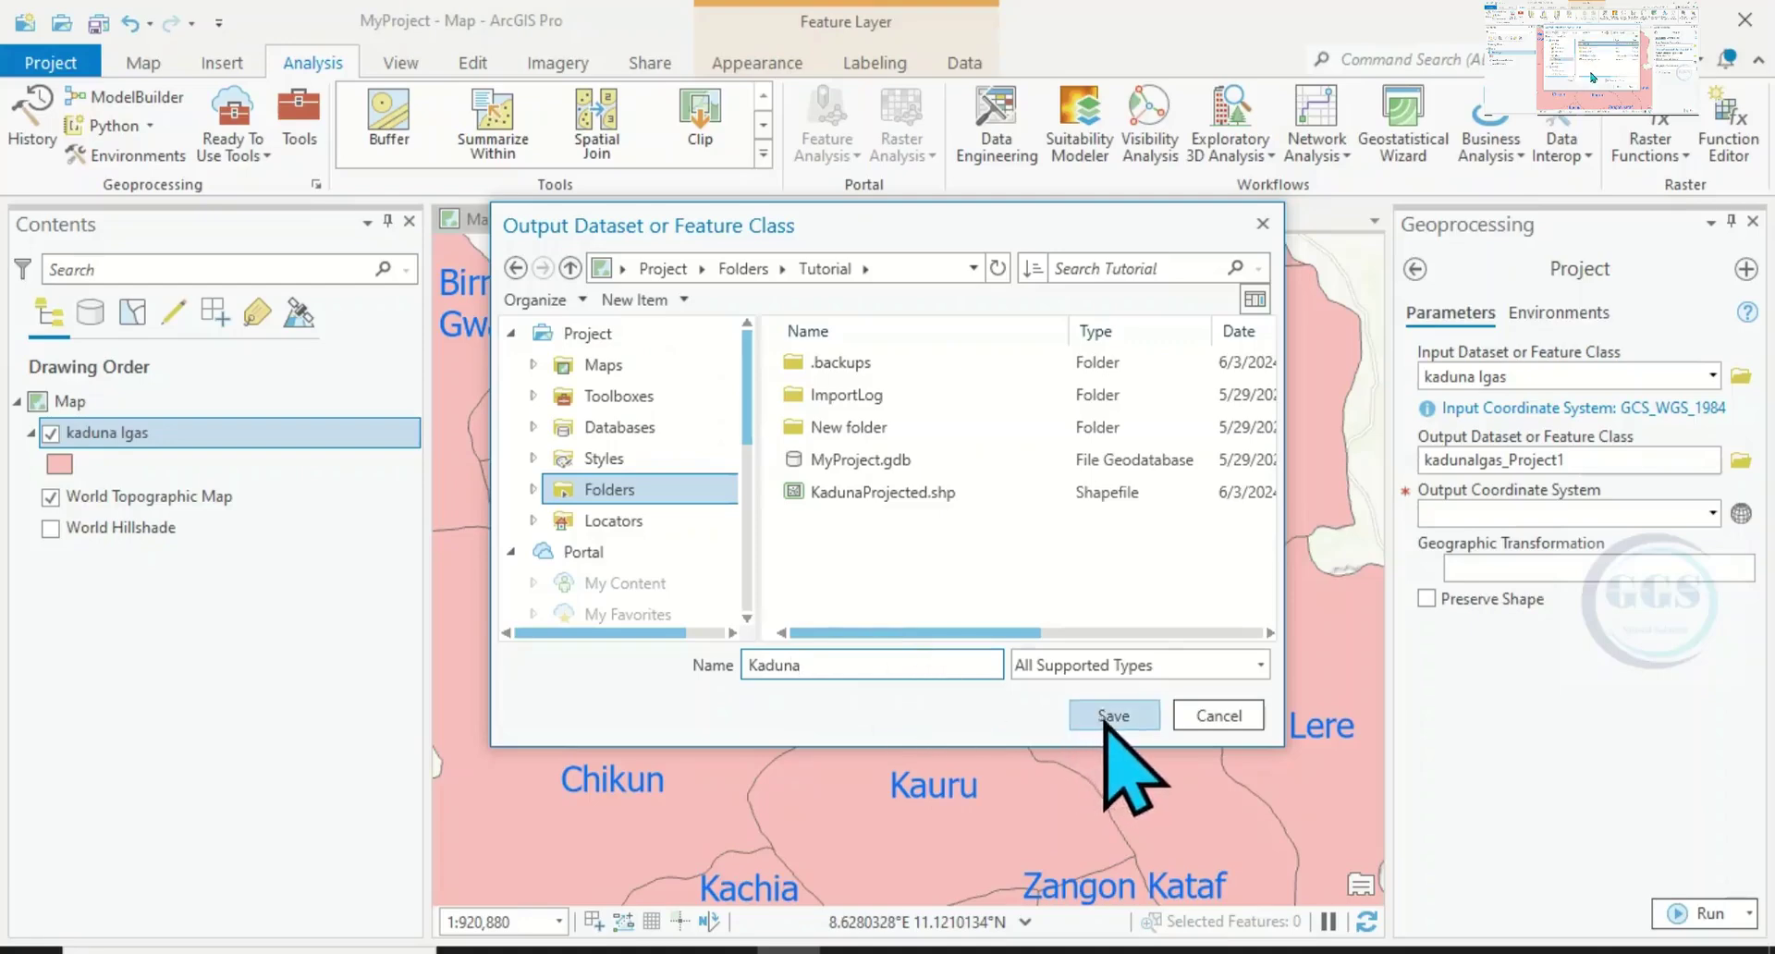
click(1108, 719)
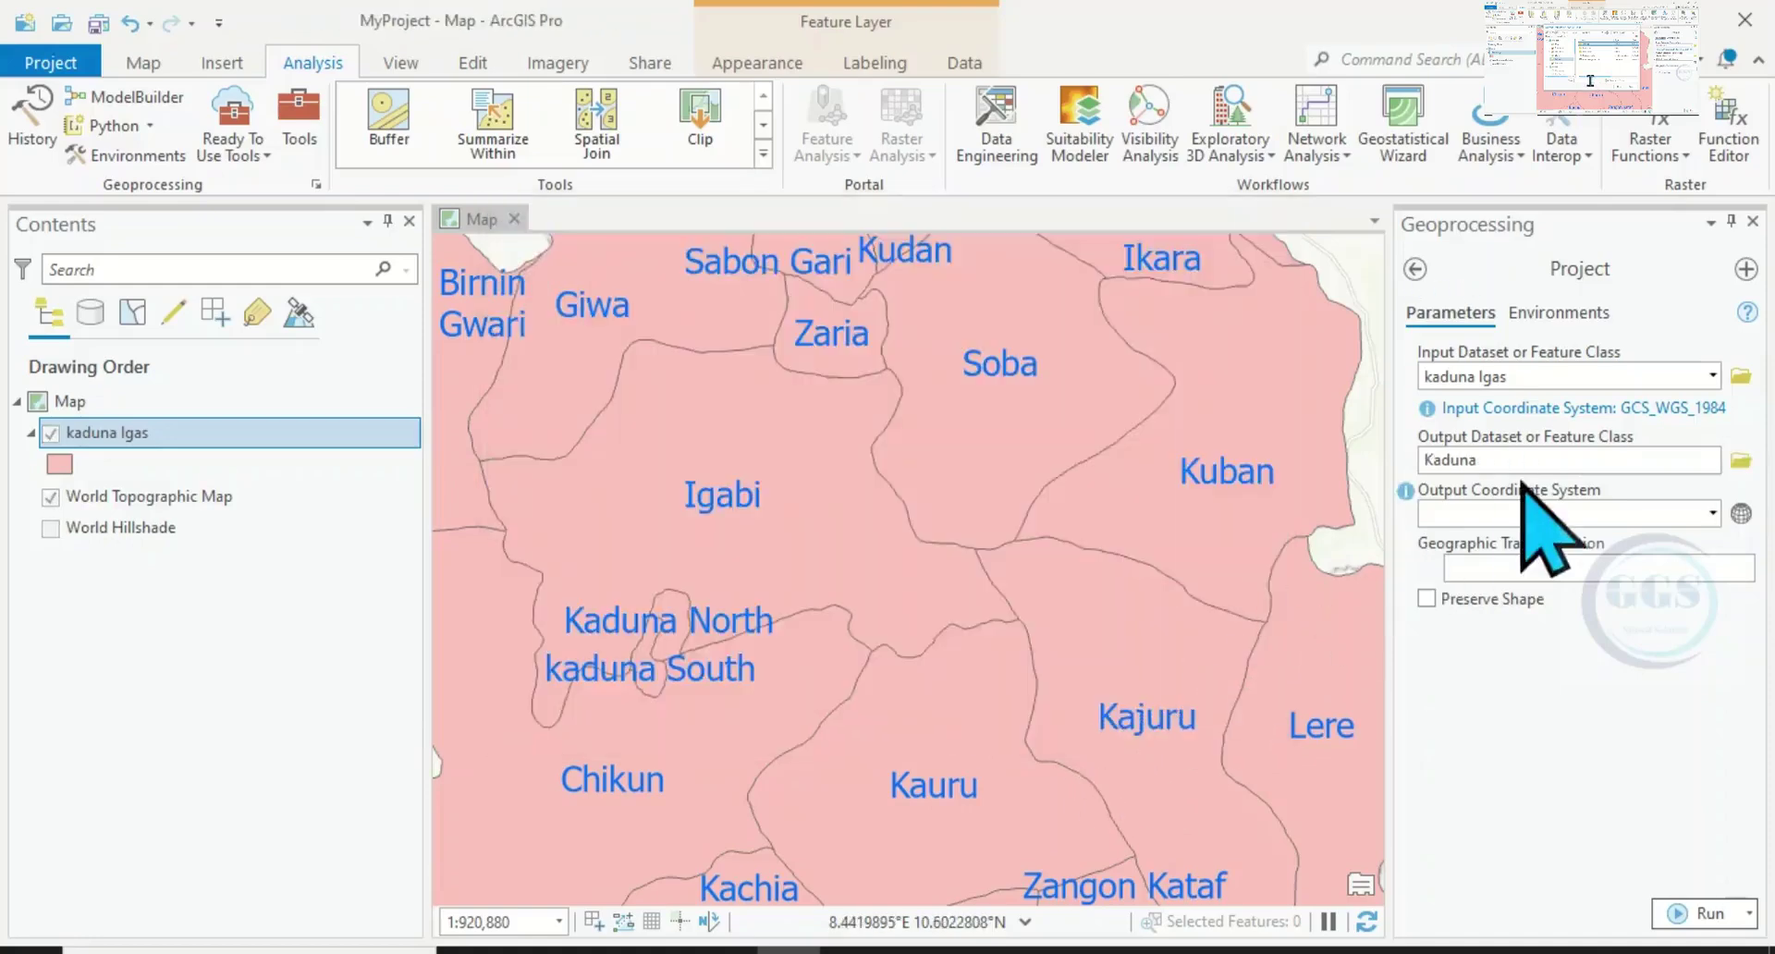
- In the output coordinate system chooser, expand Projected > UTM > WGS 1984 > Northern Hemisphere
click(1740, 514)
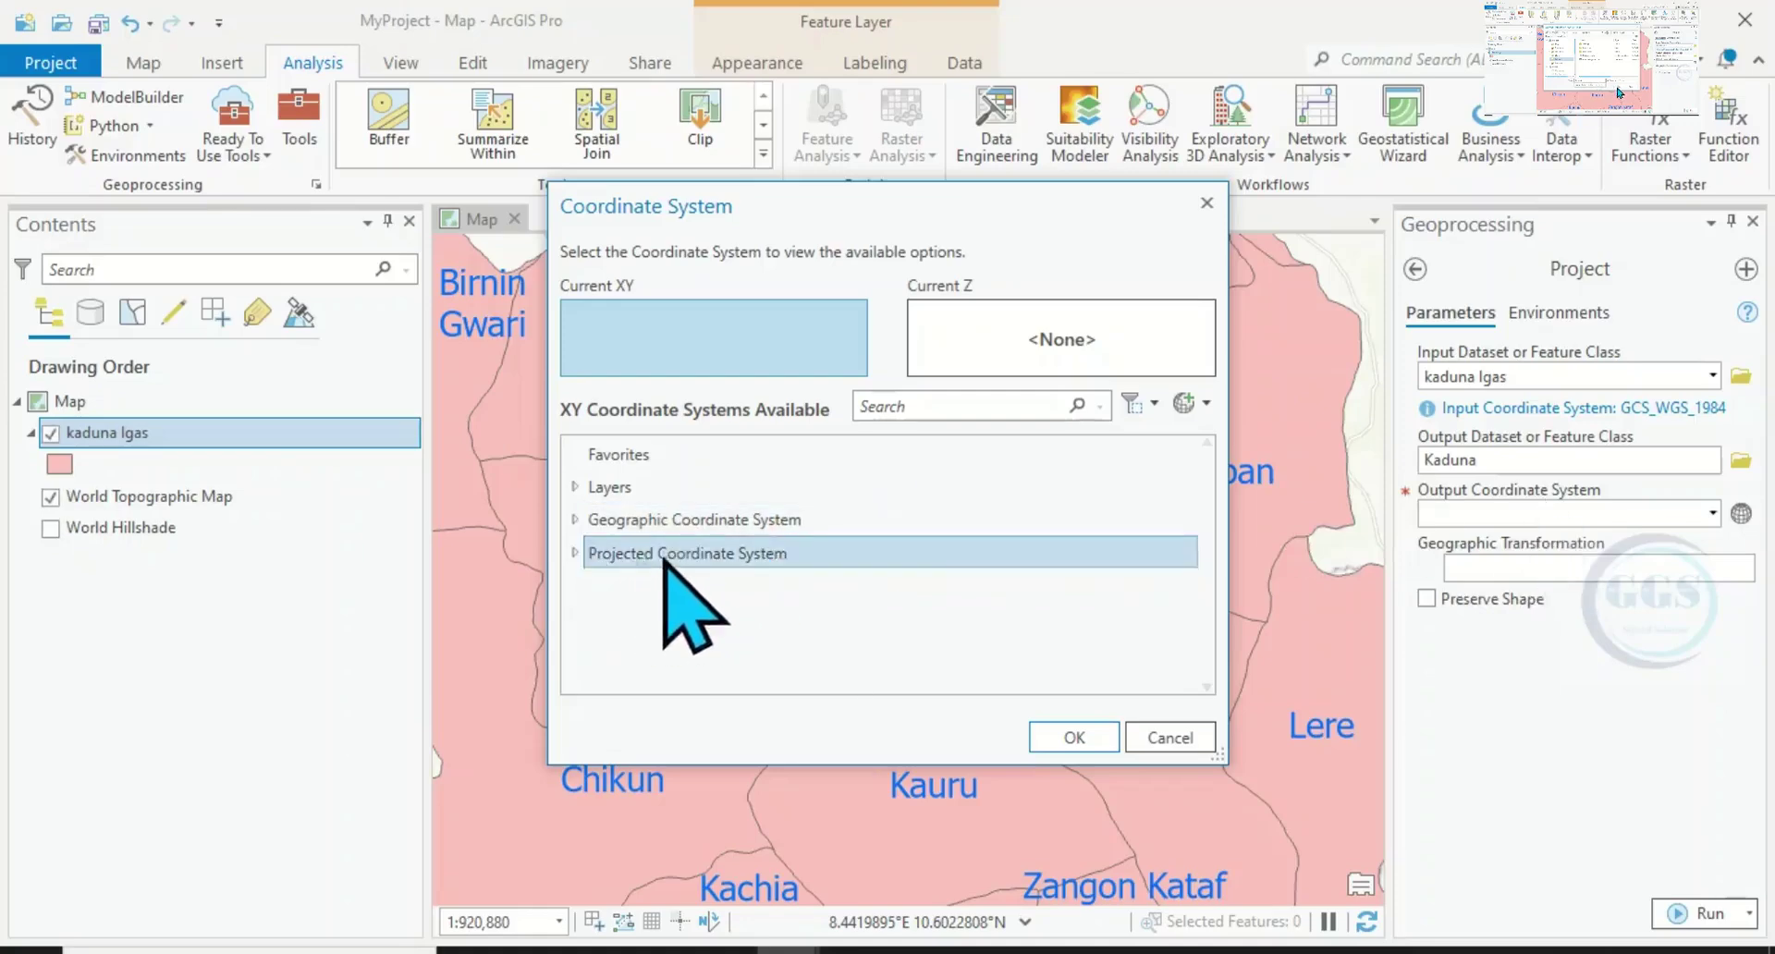
click(572, 555)
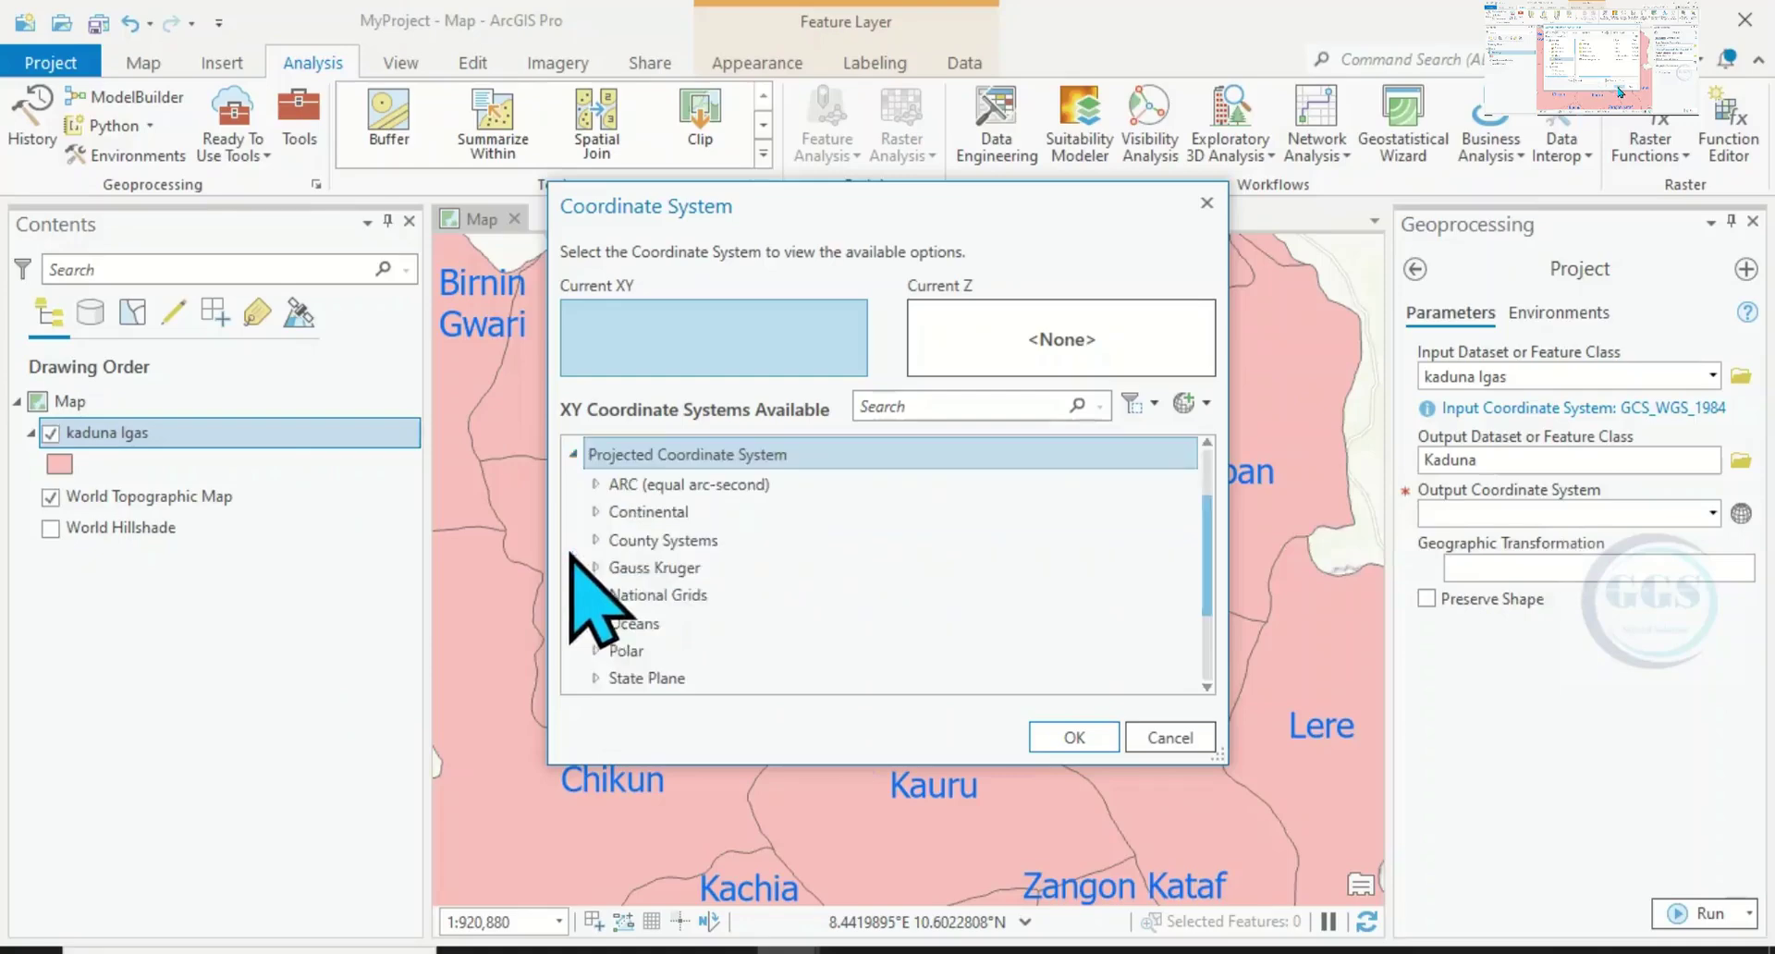
scroll(707, 592, down, 3)
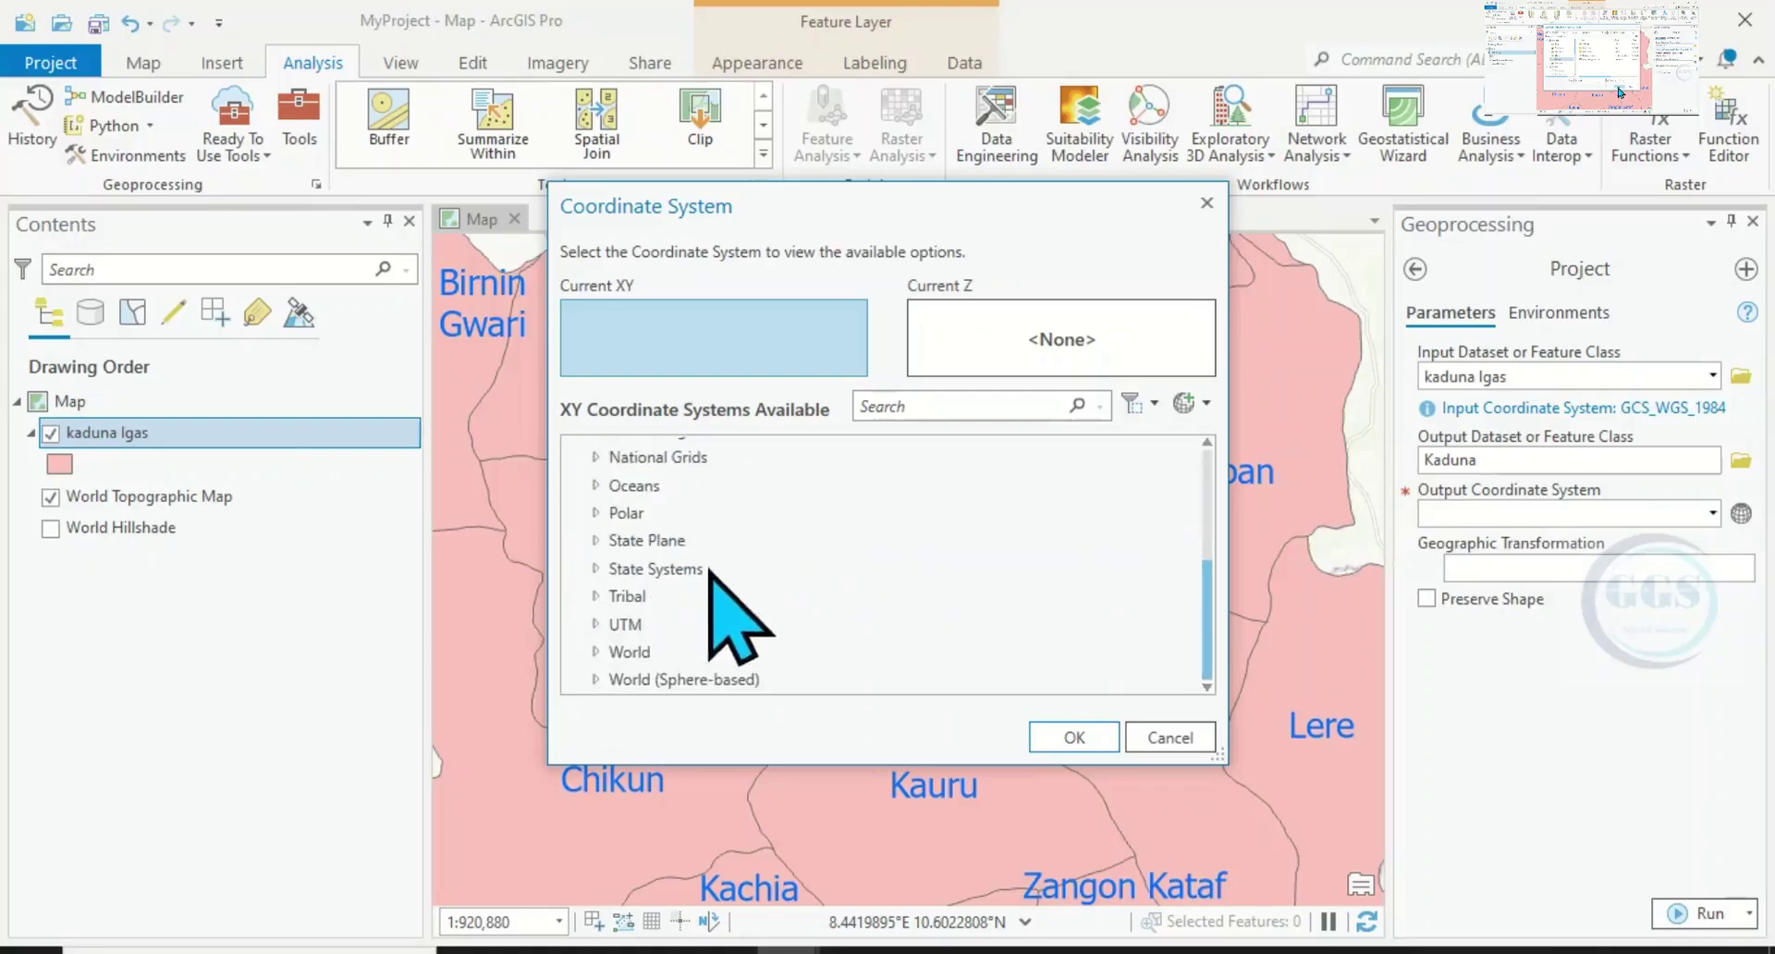
click(595, 624)
scroll(795, 573, down, 4)
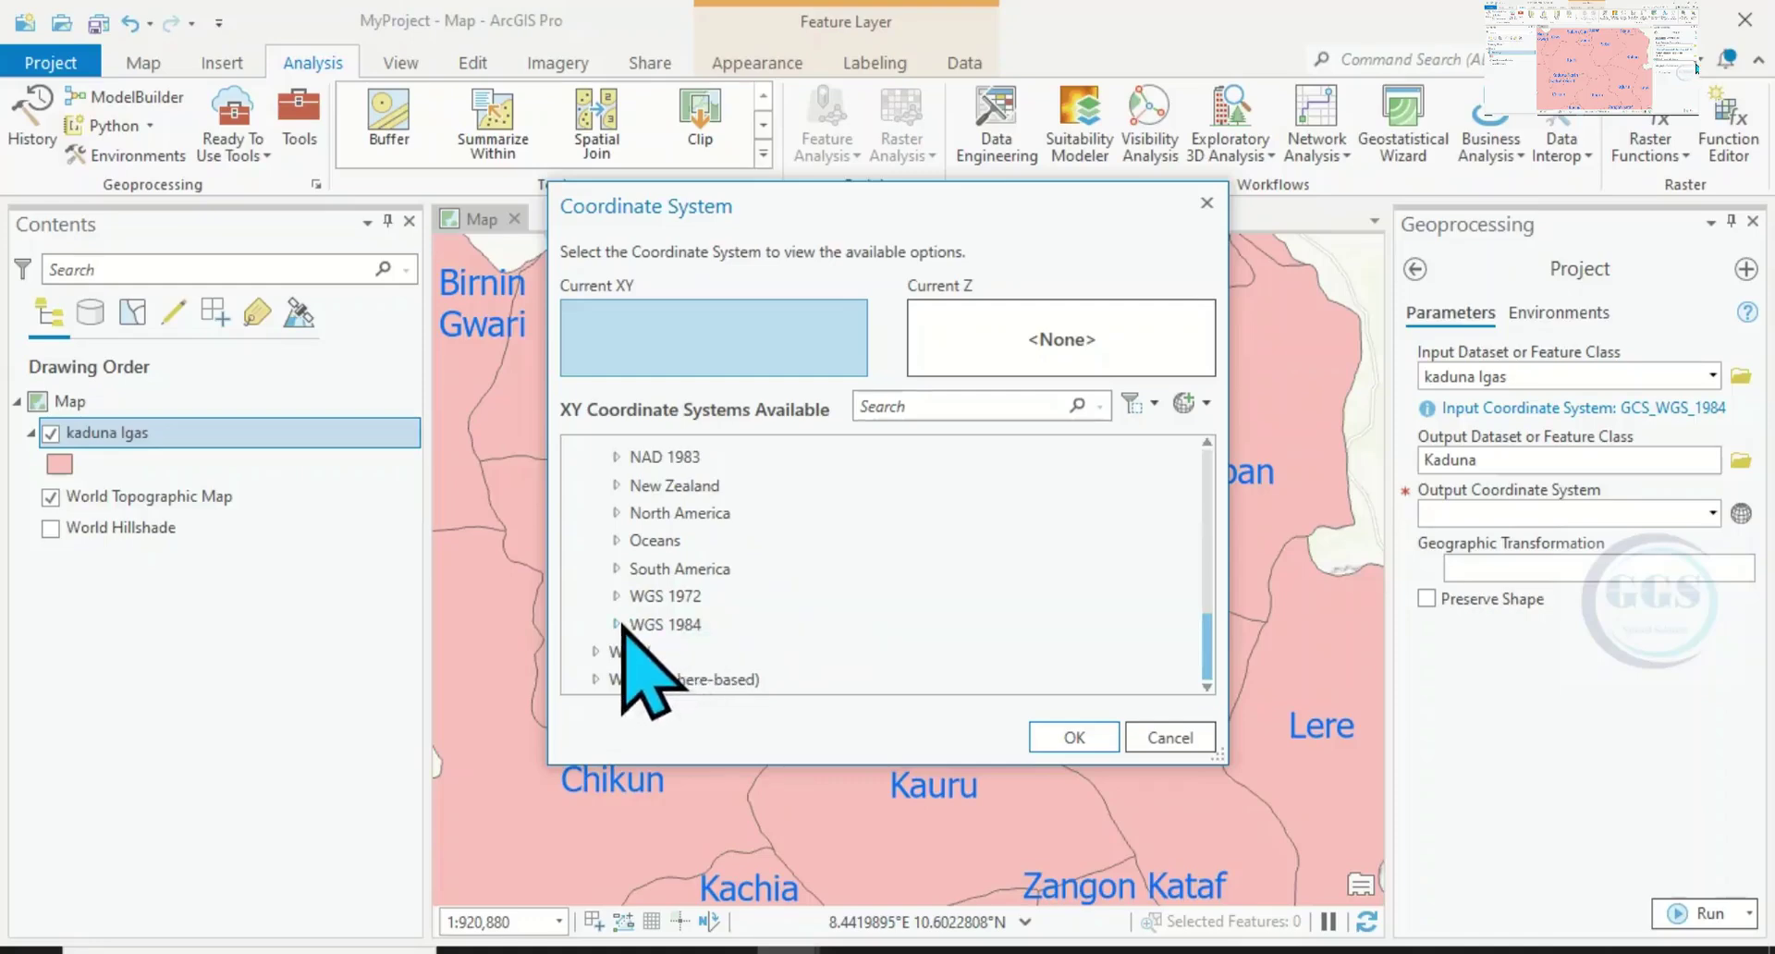
click(617, 624)
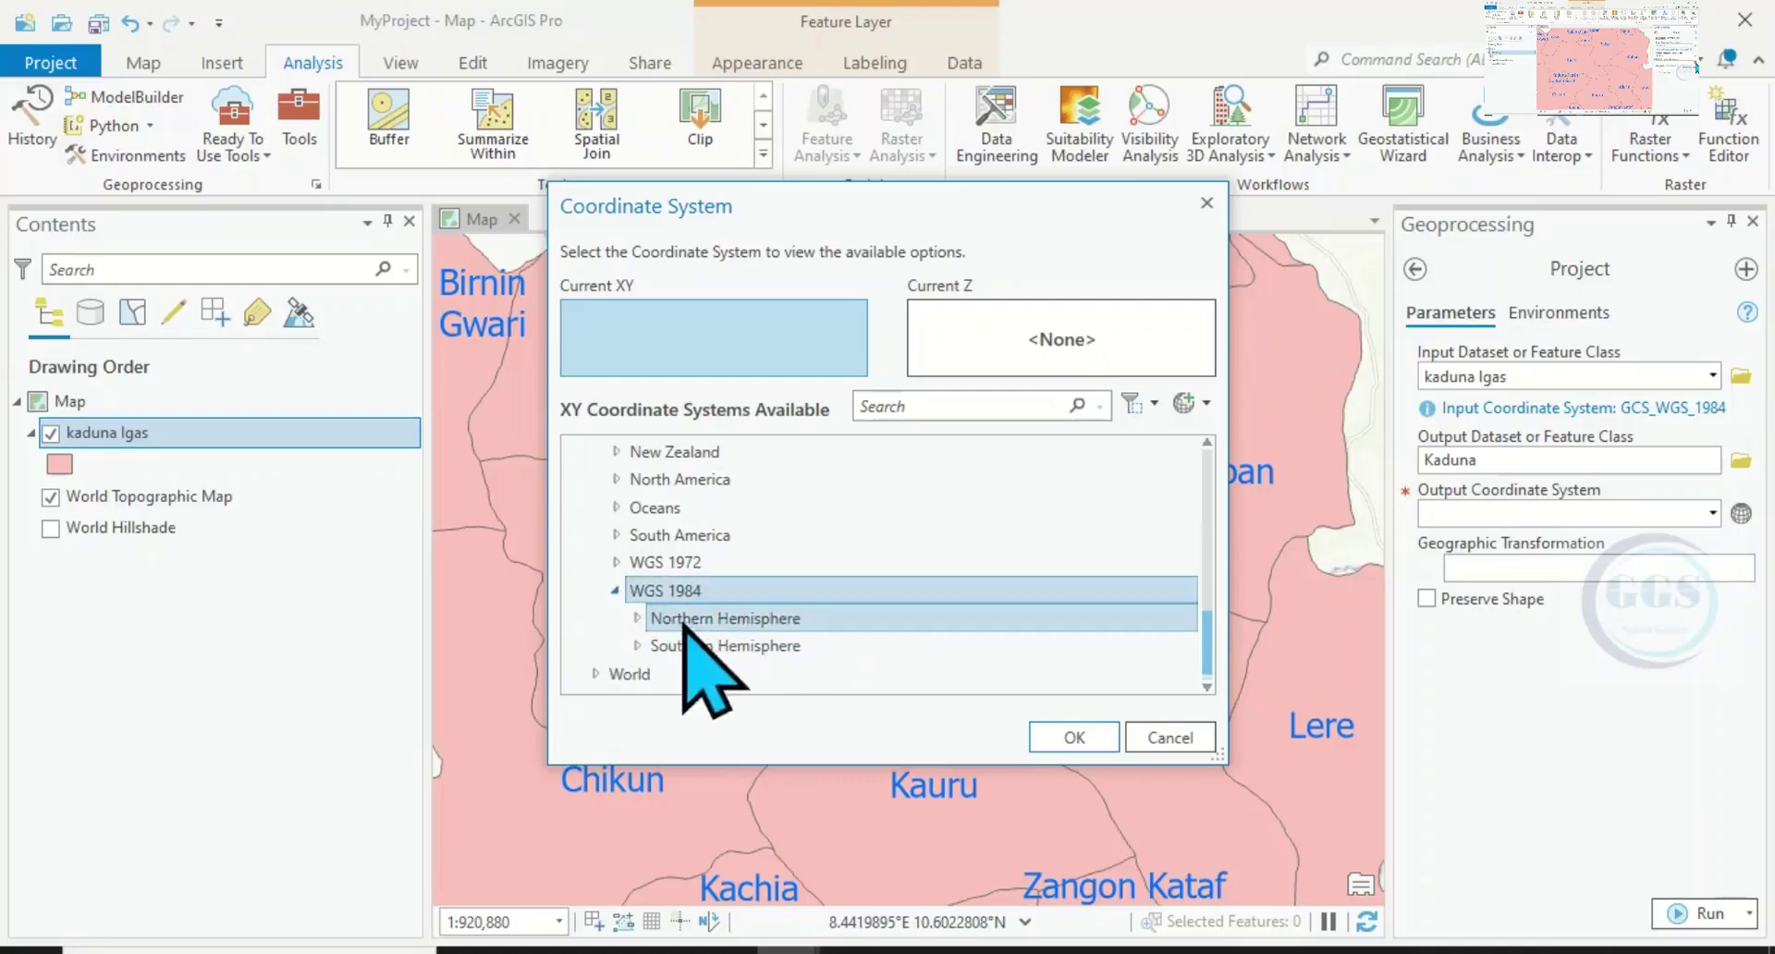
click(637, 617)
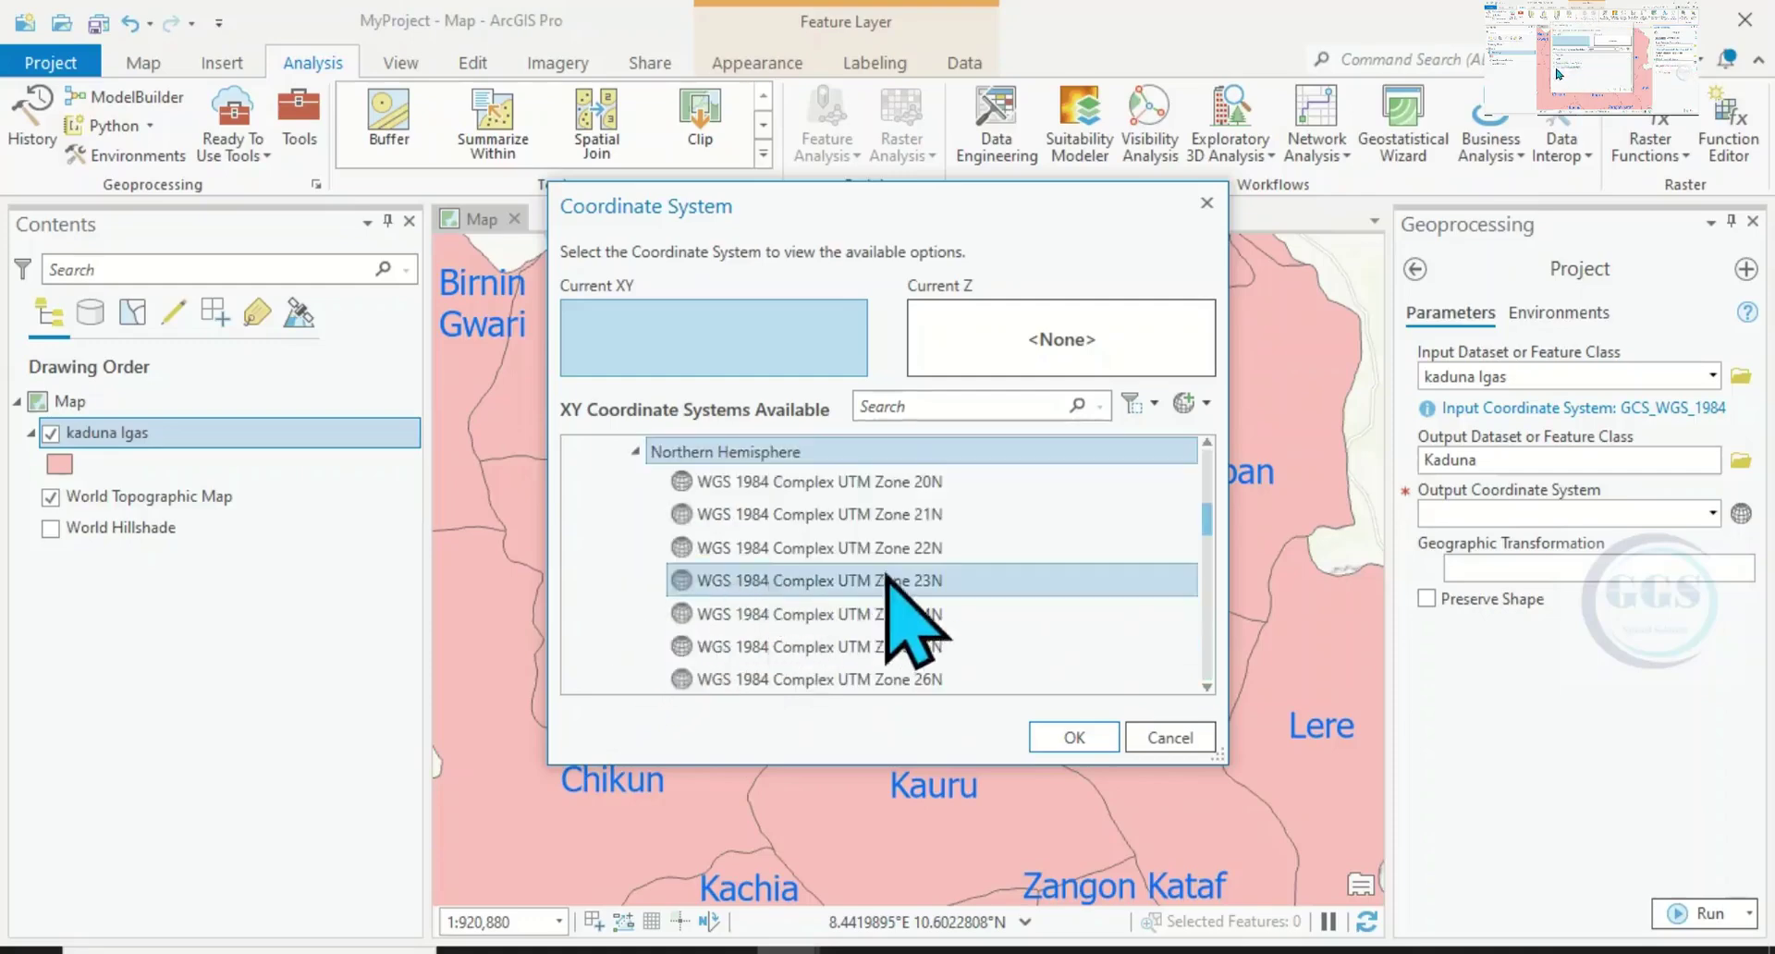
- Select WGS 1984 UTM Zone 32N as the output coordinate system and confirm
scroll(925, 582, down, 3)
scroll(943, 585, down, 5)
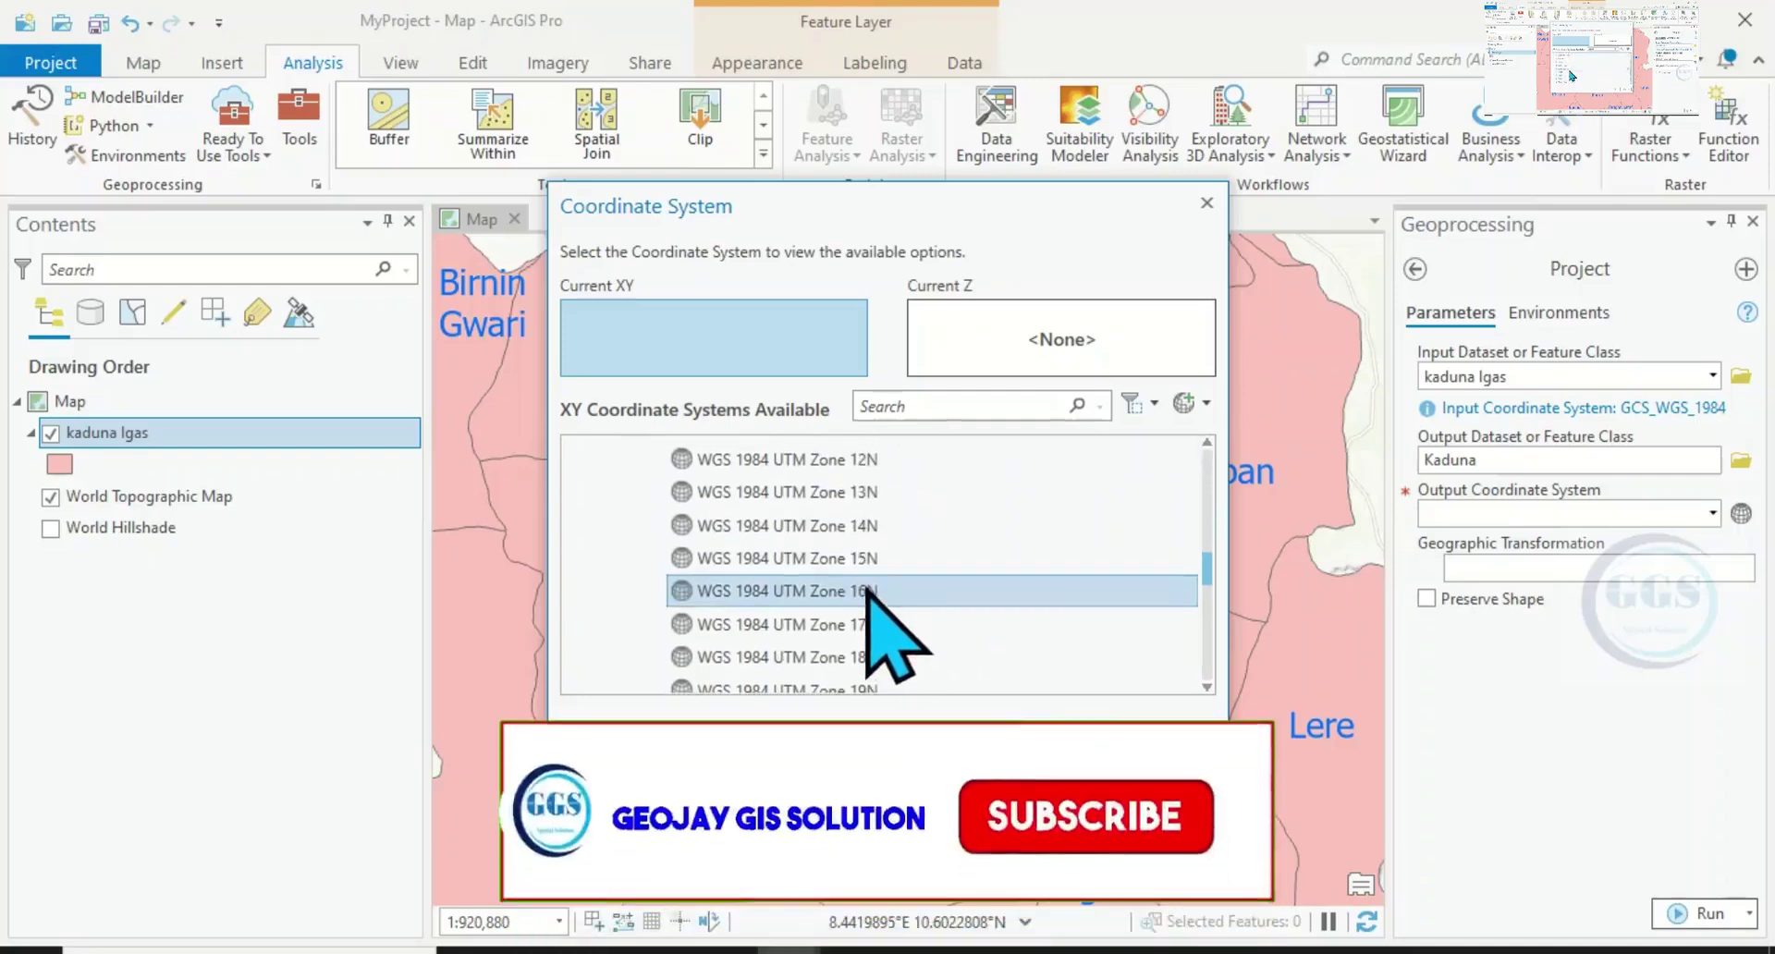
scroll(869, 592, down, 3)
click(832, 540)
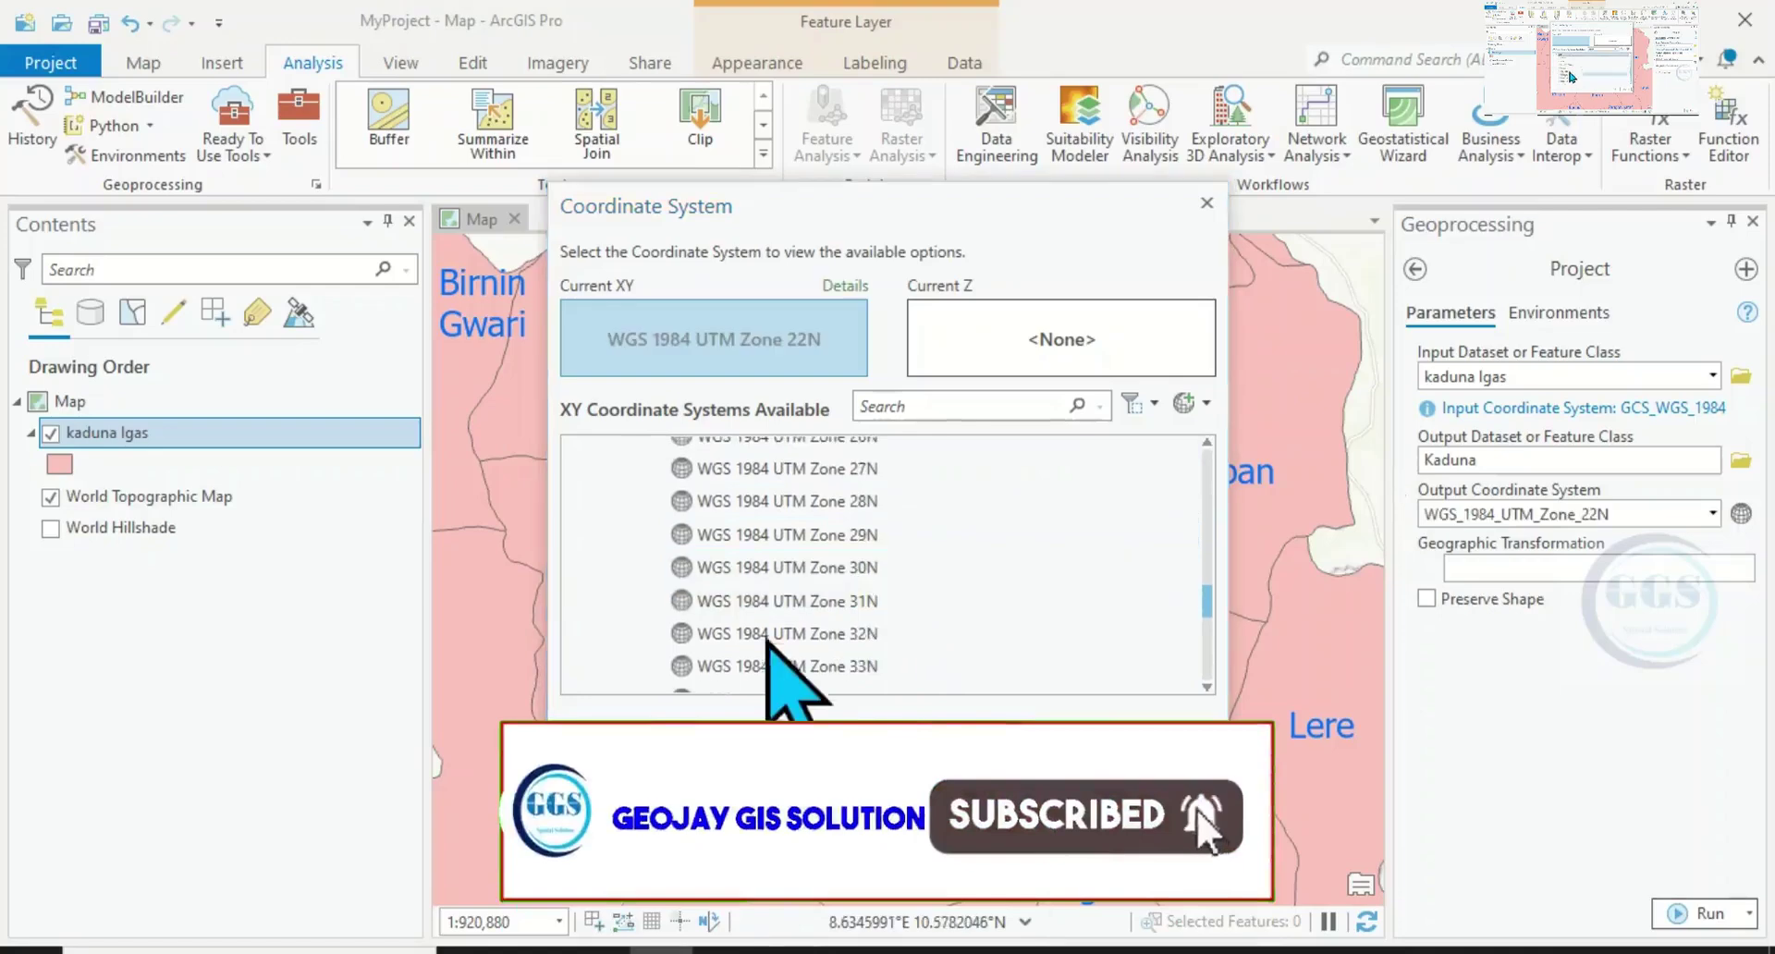
scroll(804, 652, down, 3)
click(789, 636)
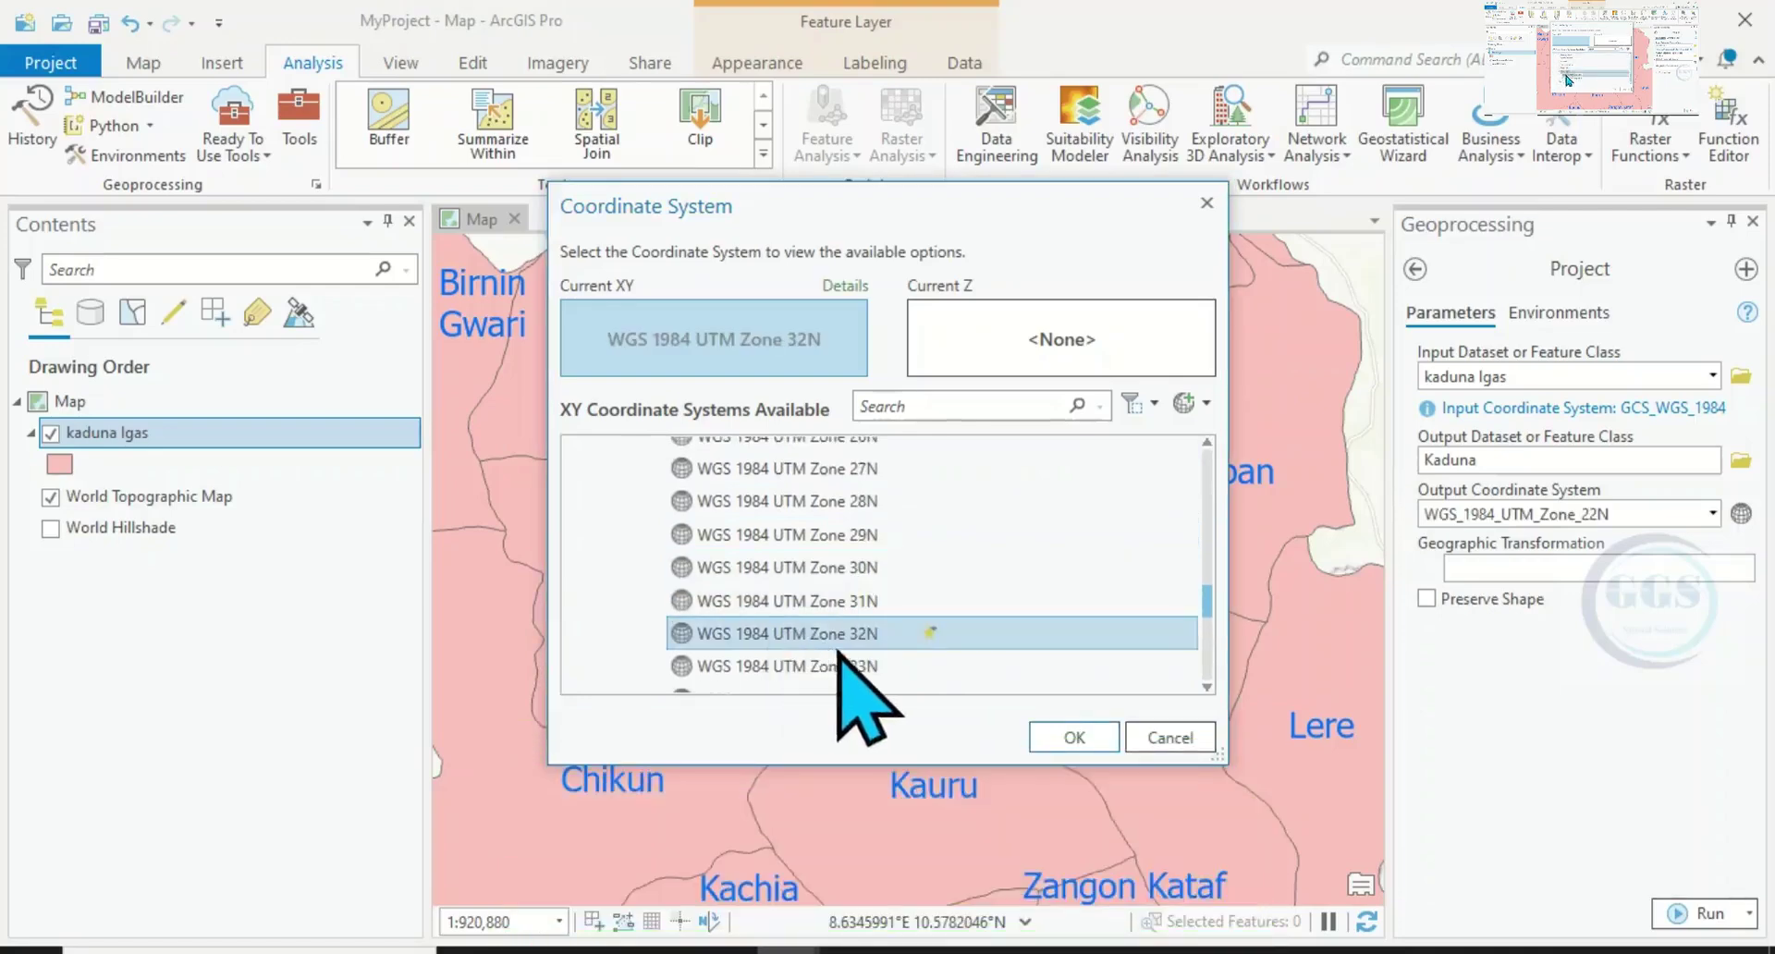
click(1073, 737)
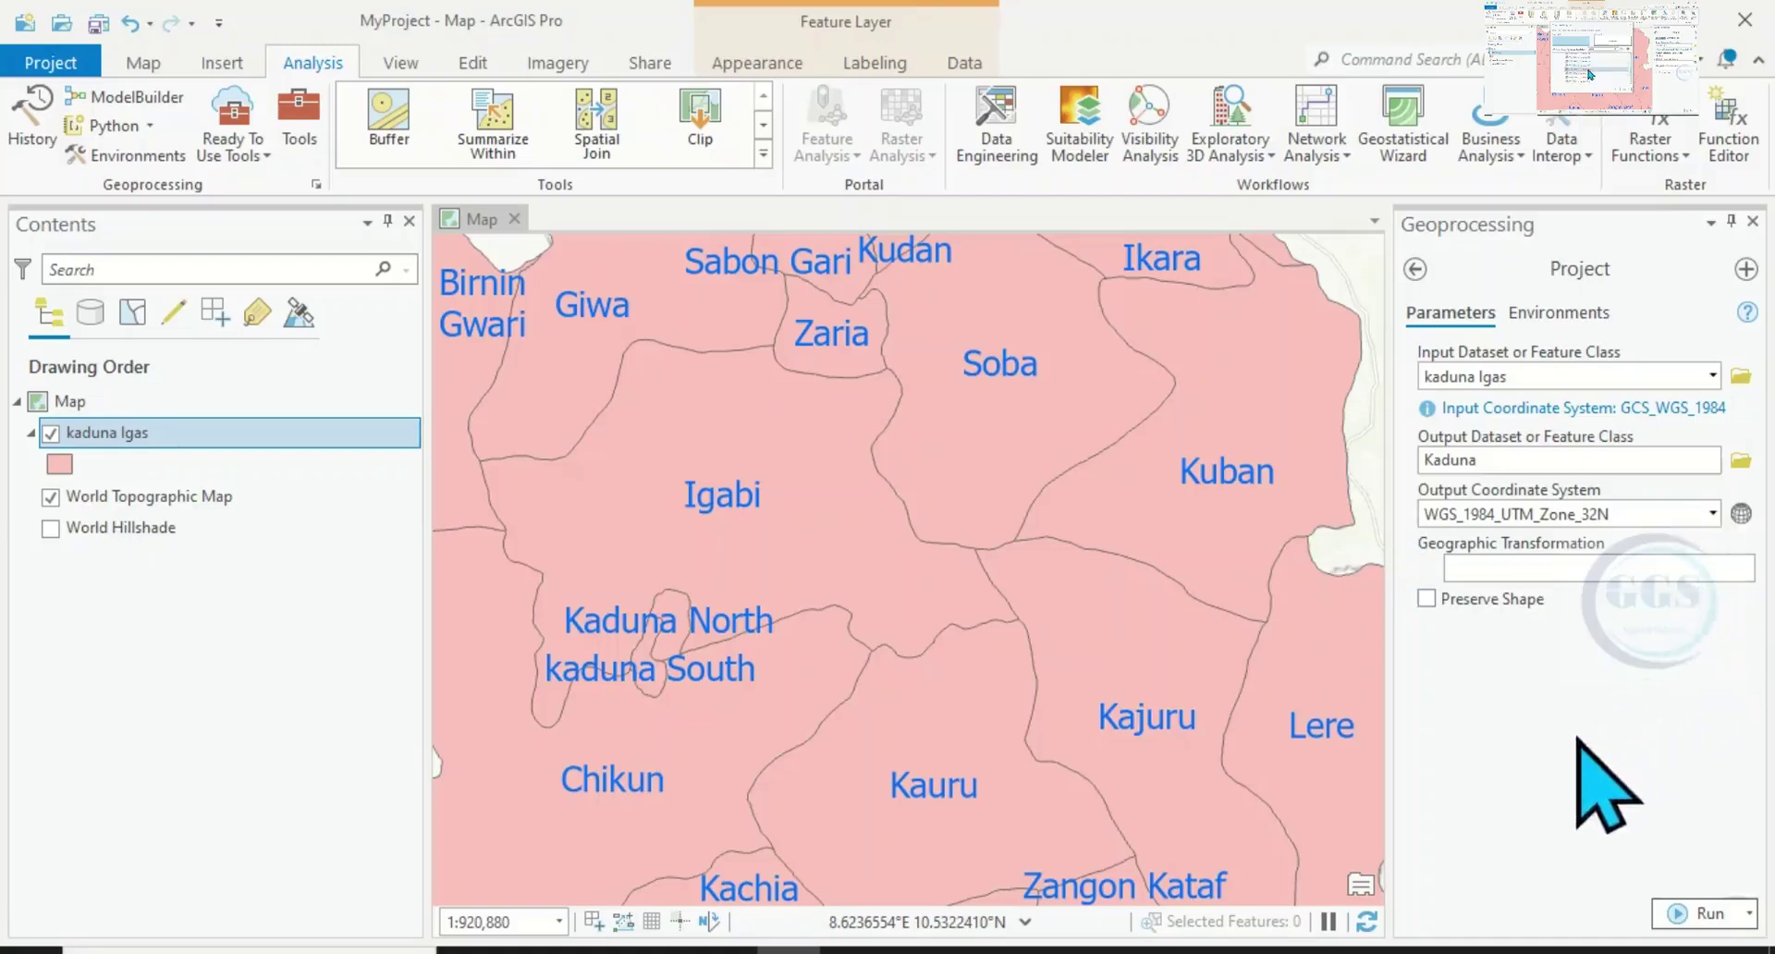
- Run the projection to UTM Zone 32N, check the completed run, and close Geoprocessing
click(1701, 907)
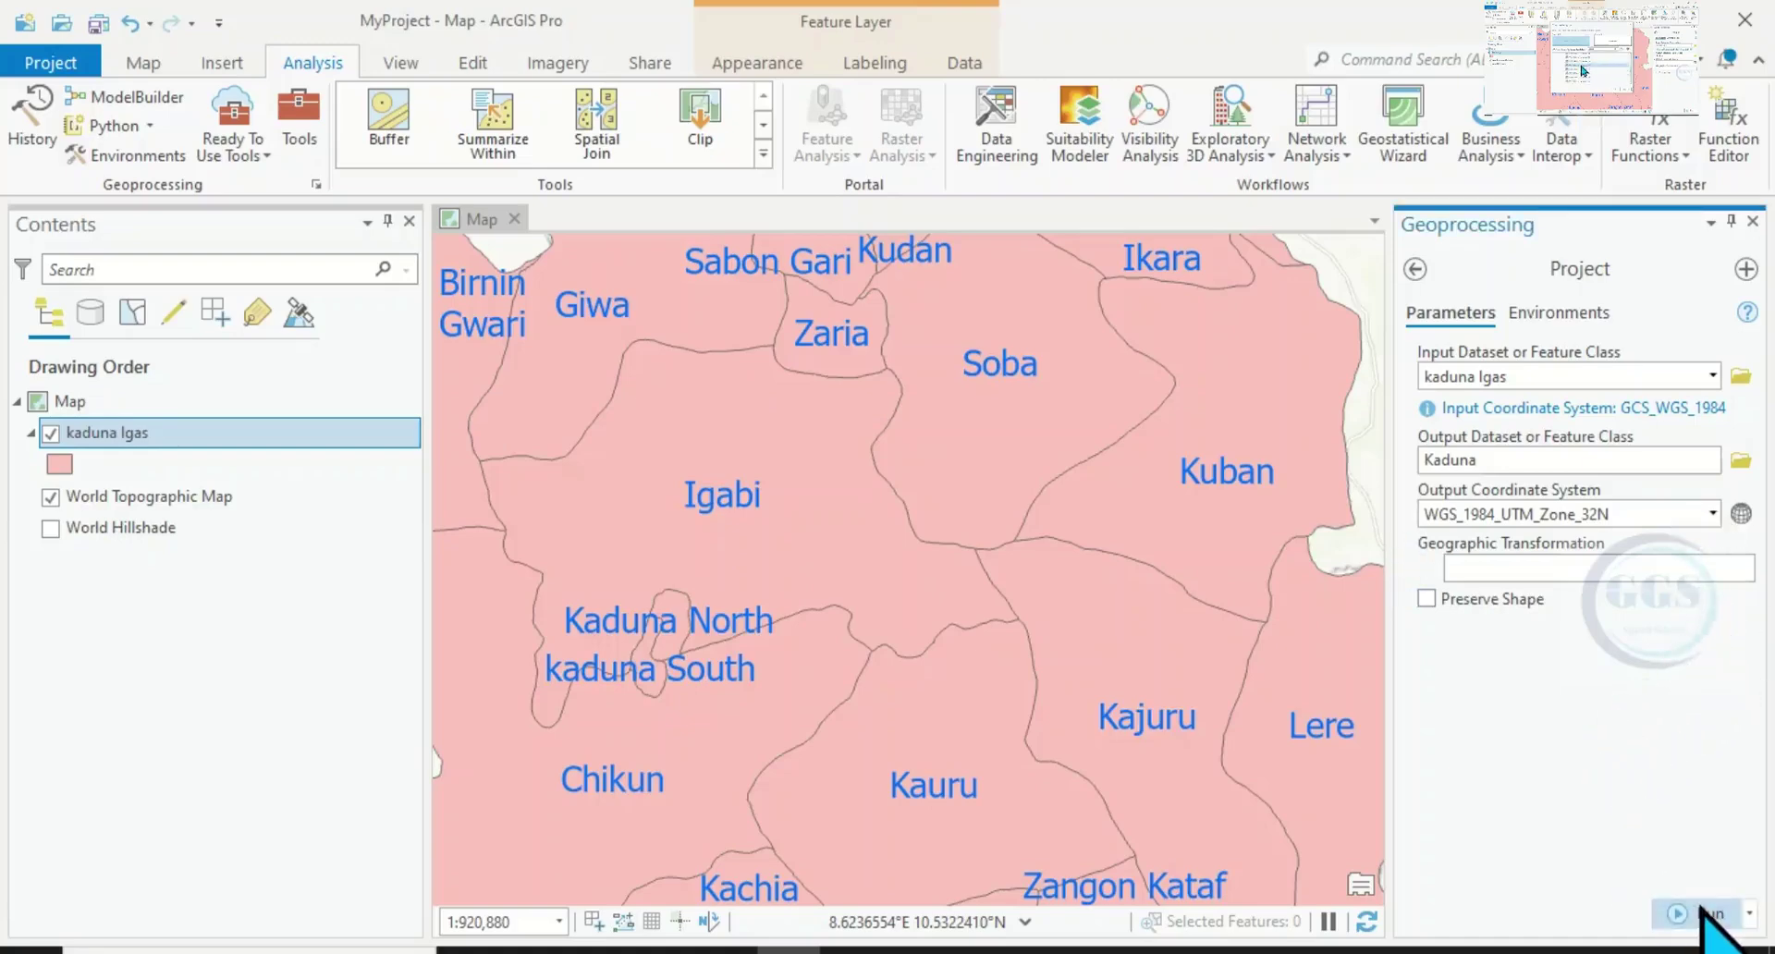
mouse_move(1576, 856)
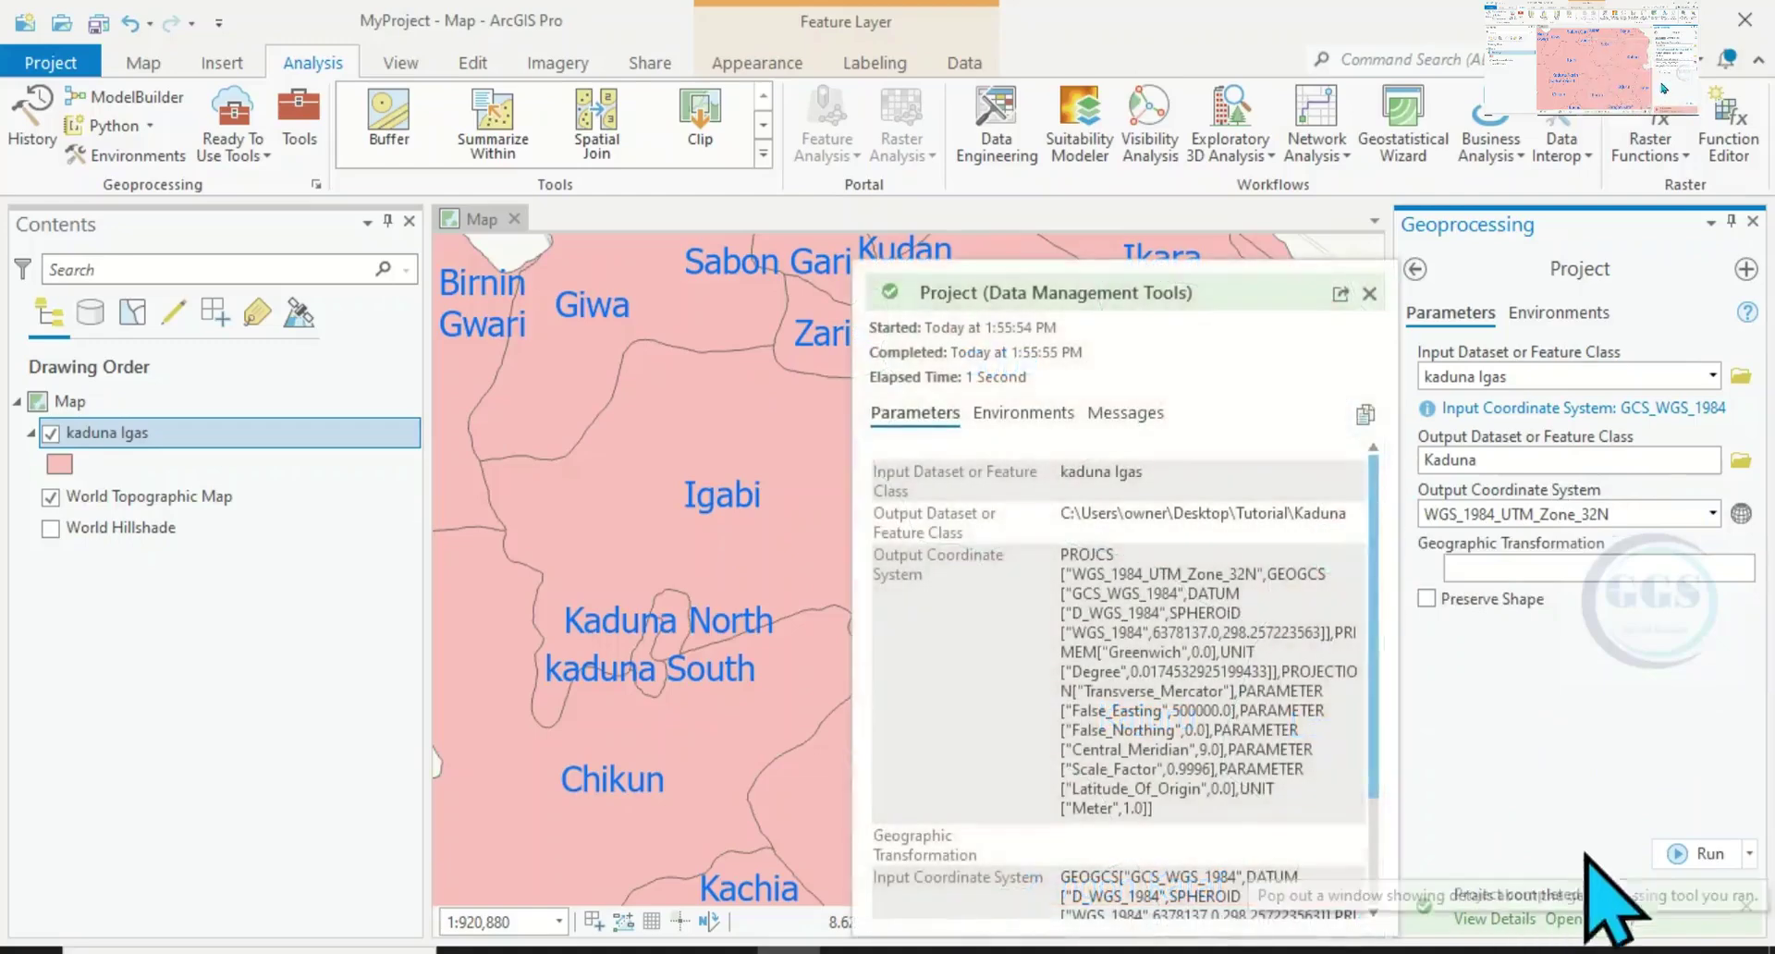
click(1752, 221)
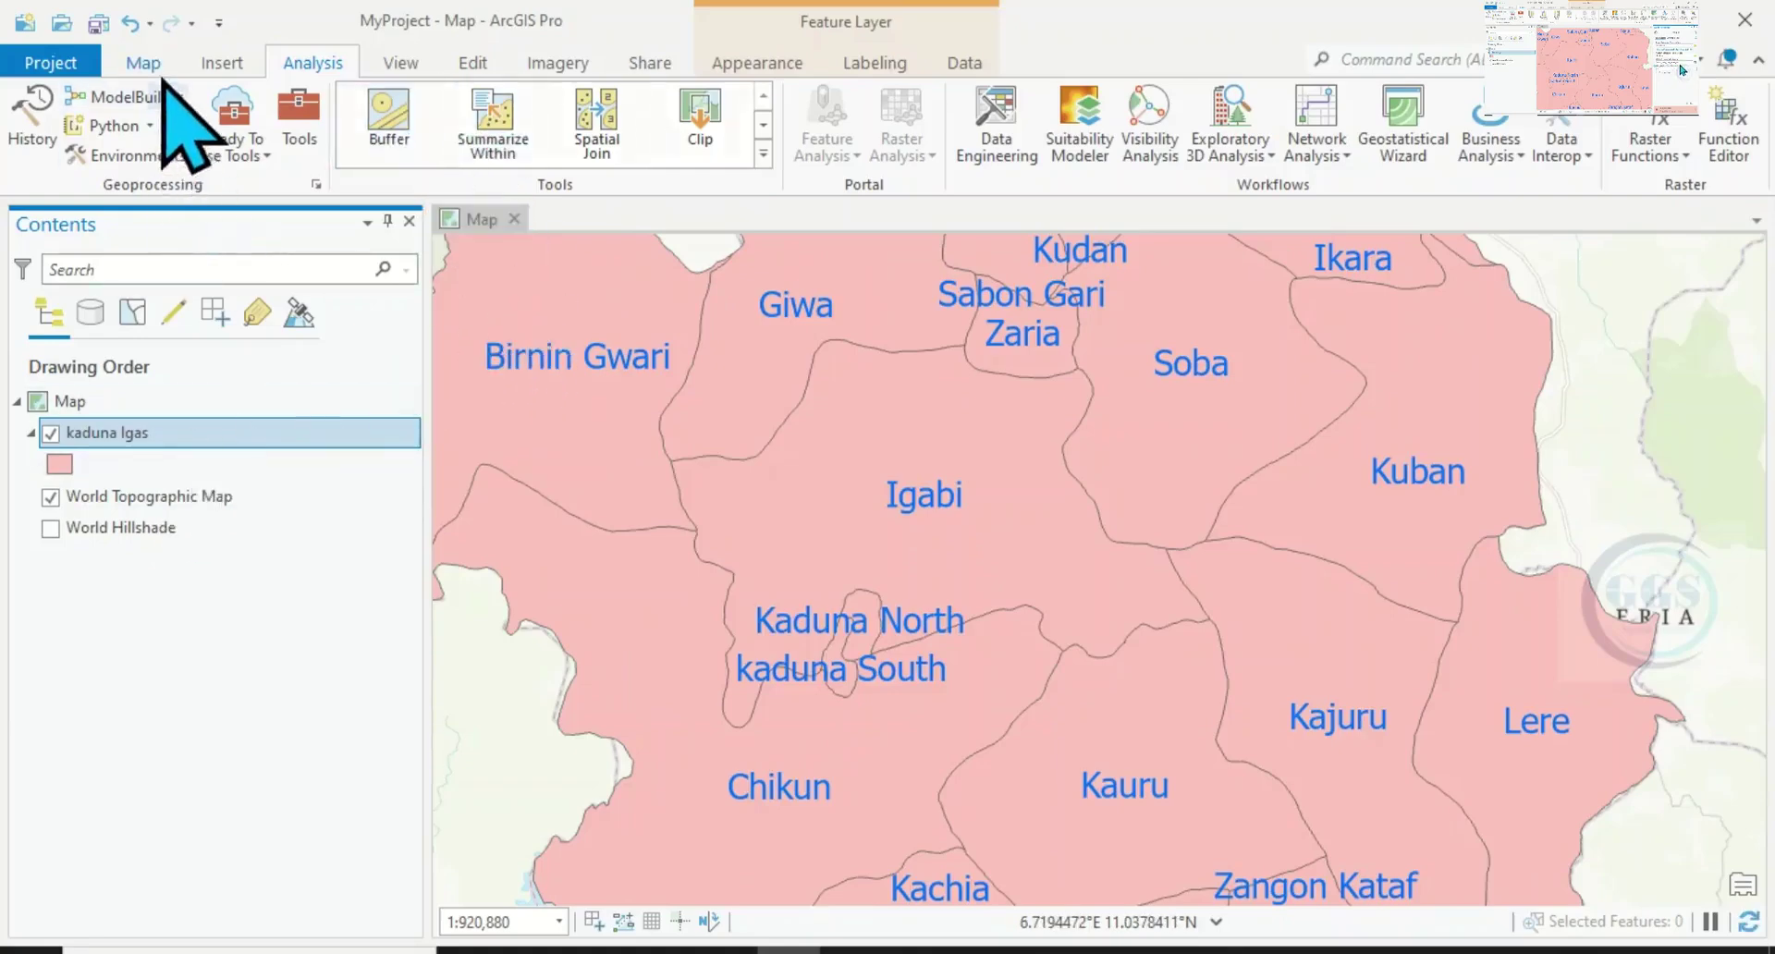
- Add Kaduna.shp from the Tutorial folder to the map with Add Data
click(143, 62)
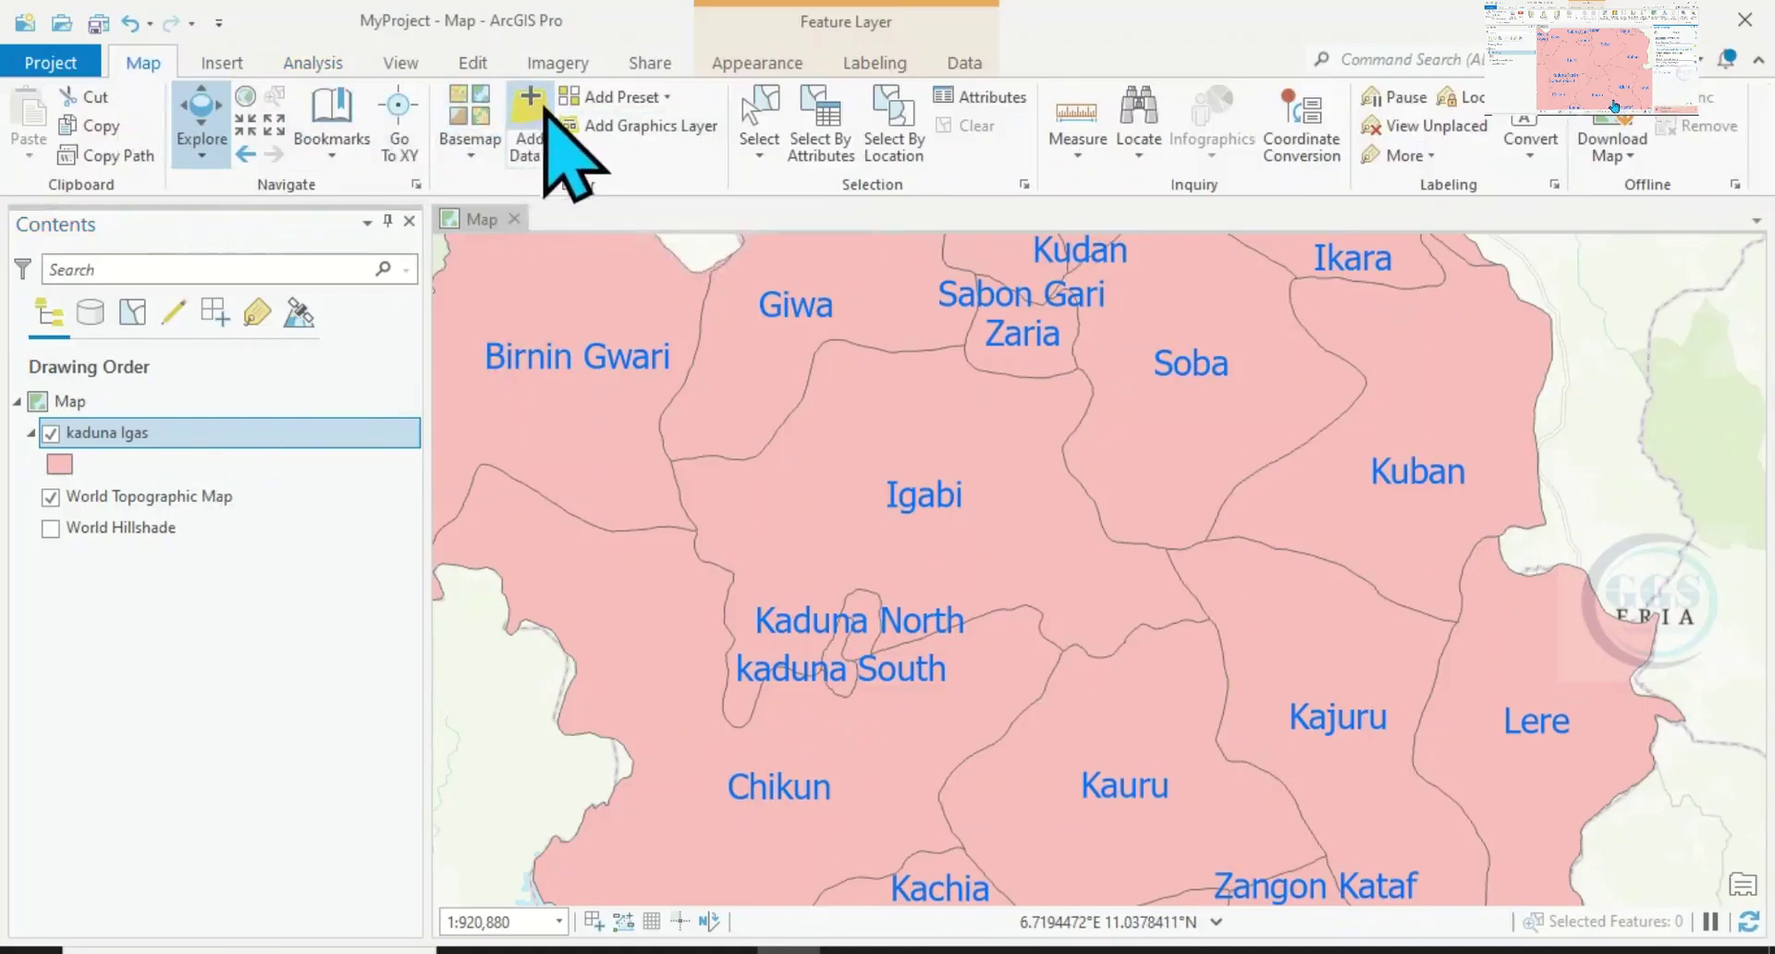
click(541, 125)
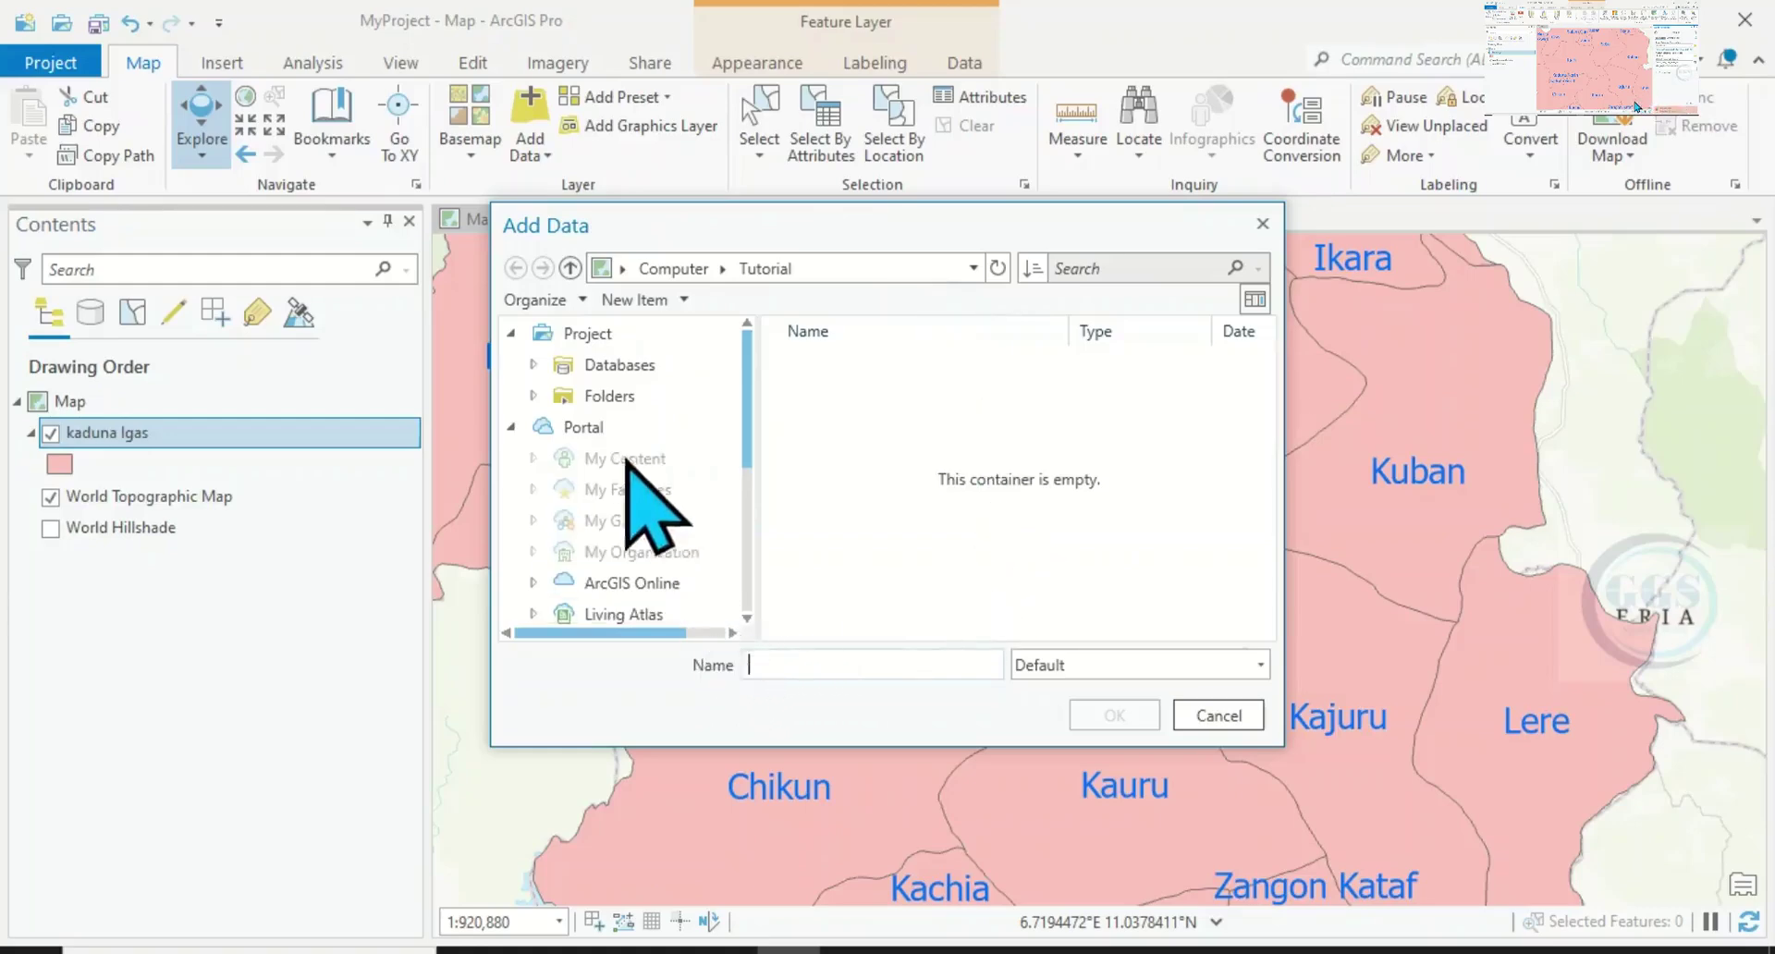
click(582, 398)
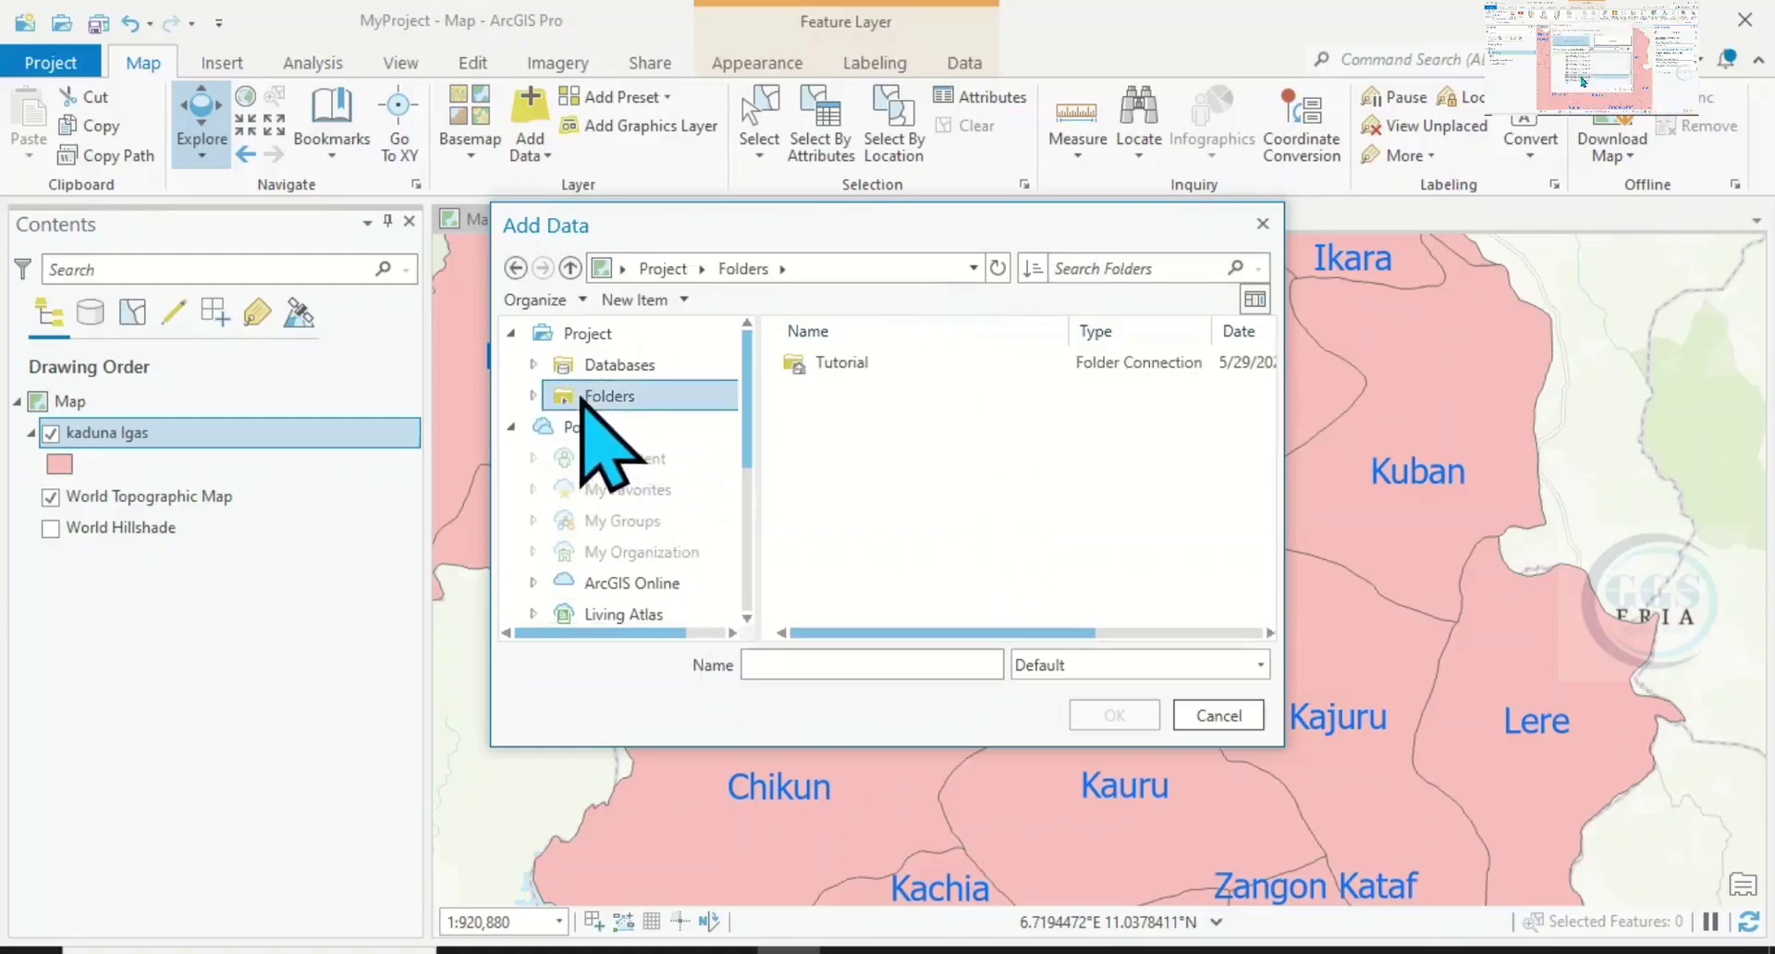
double_click(842, 362)
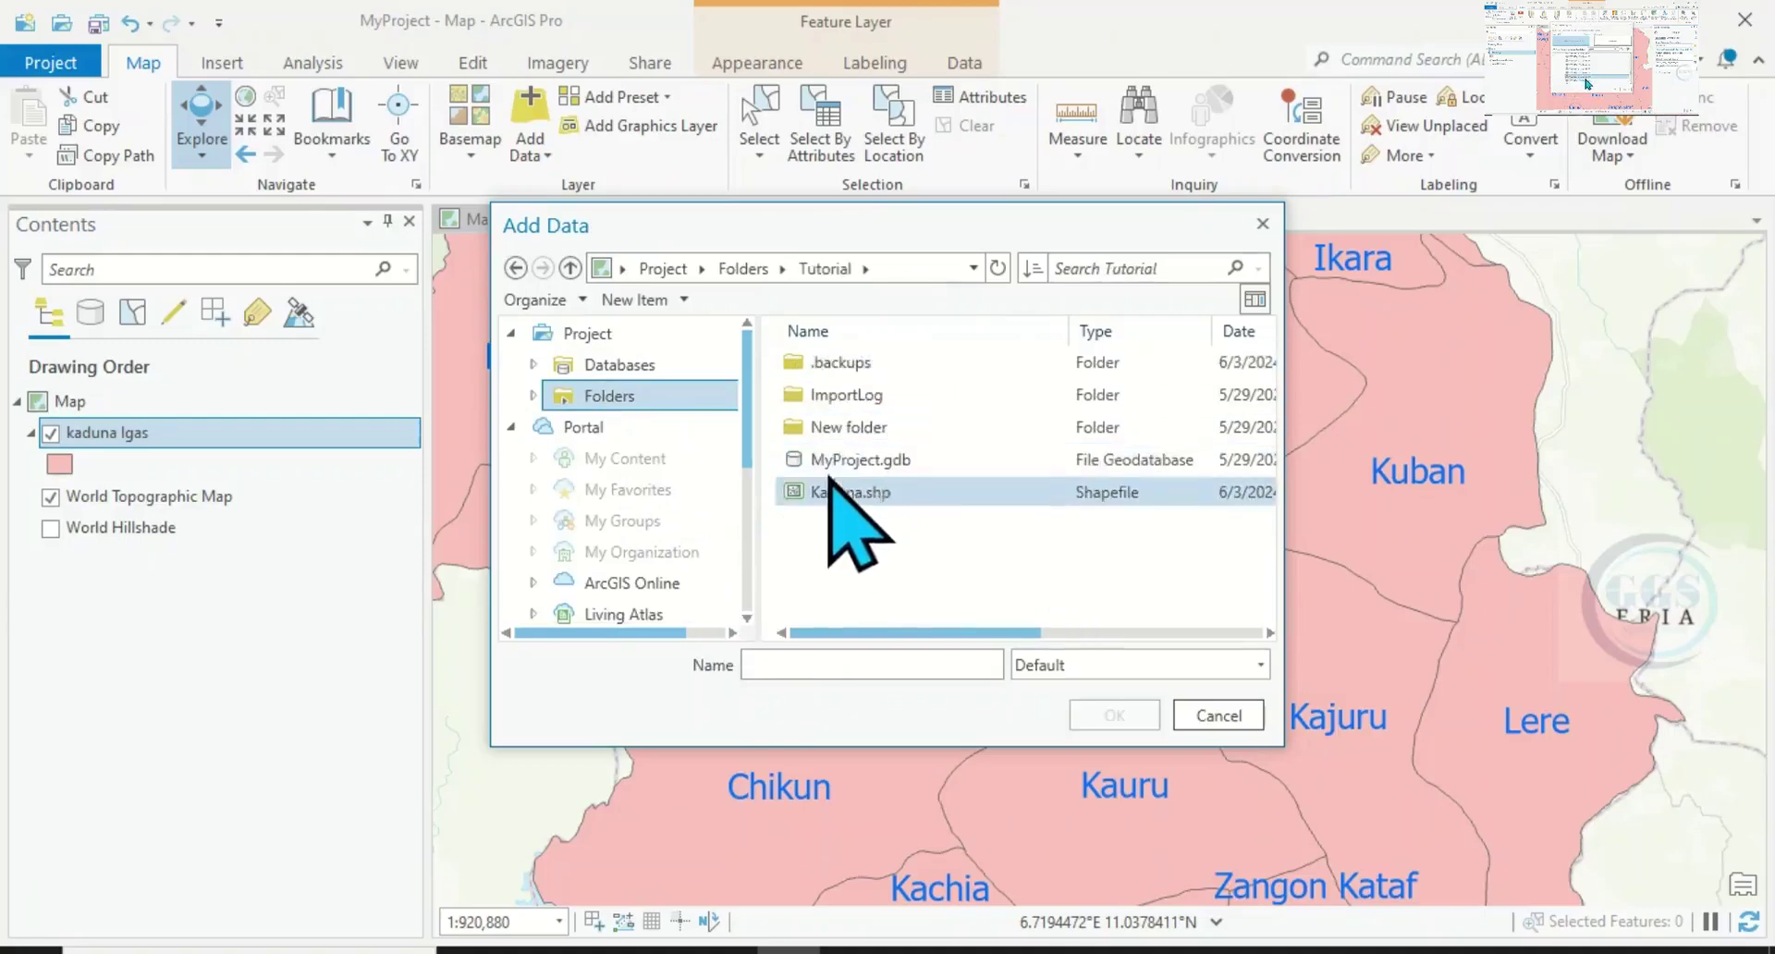
click(859, 495)
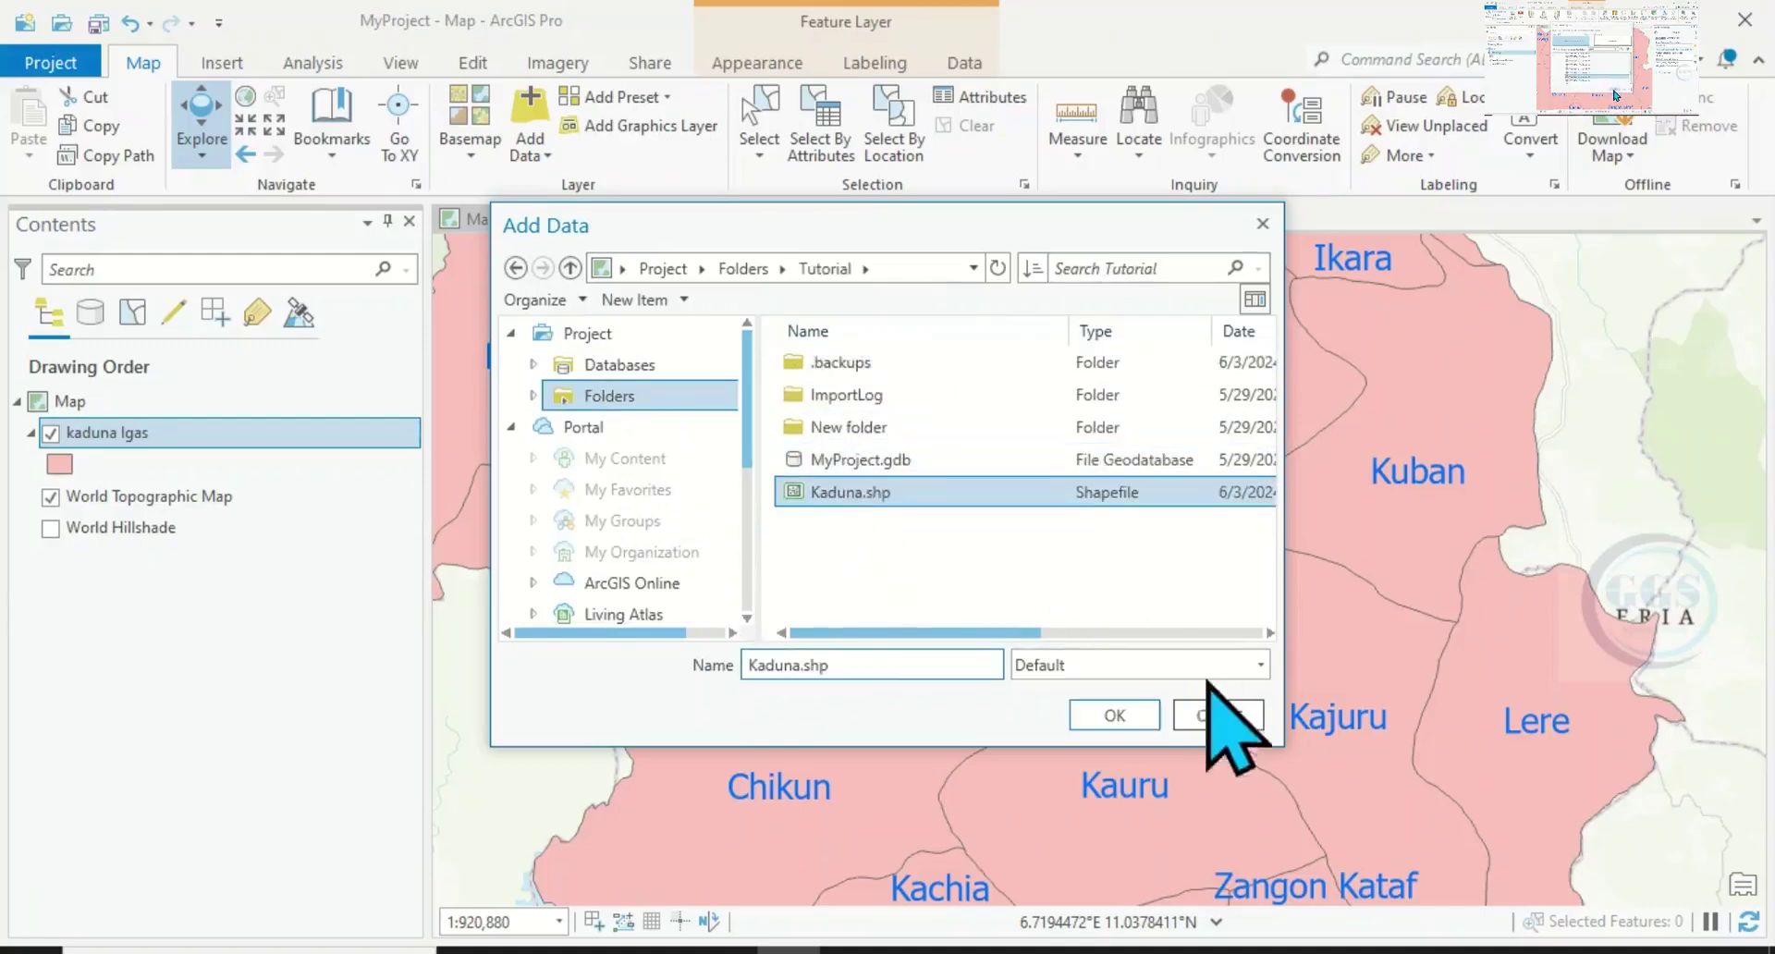
click(1117, 715)
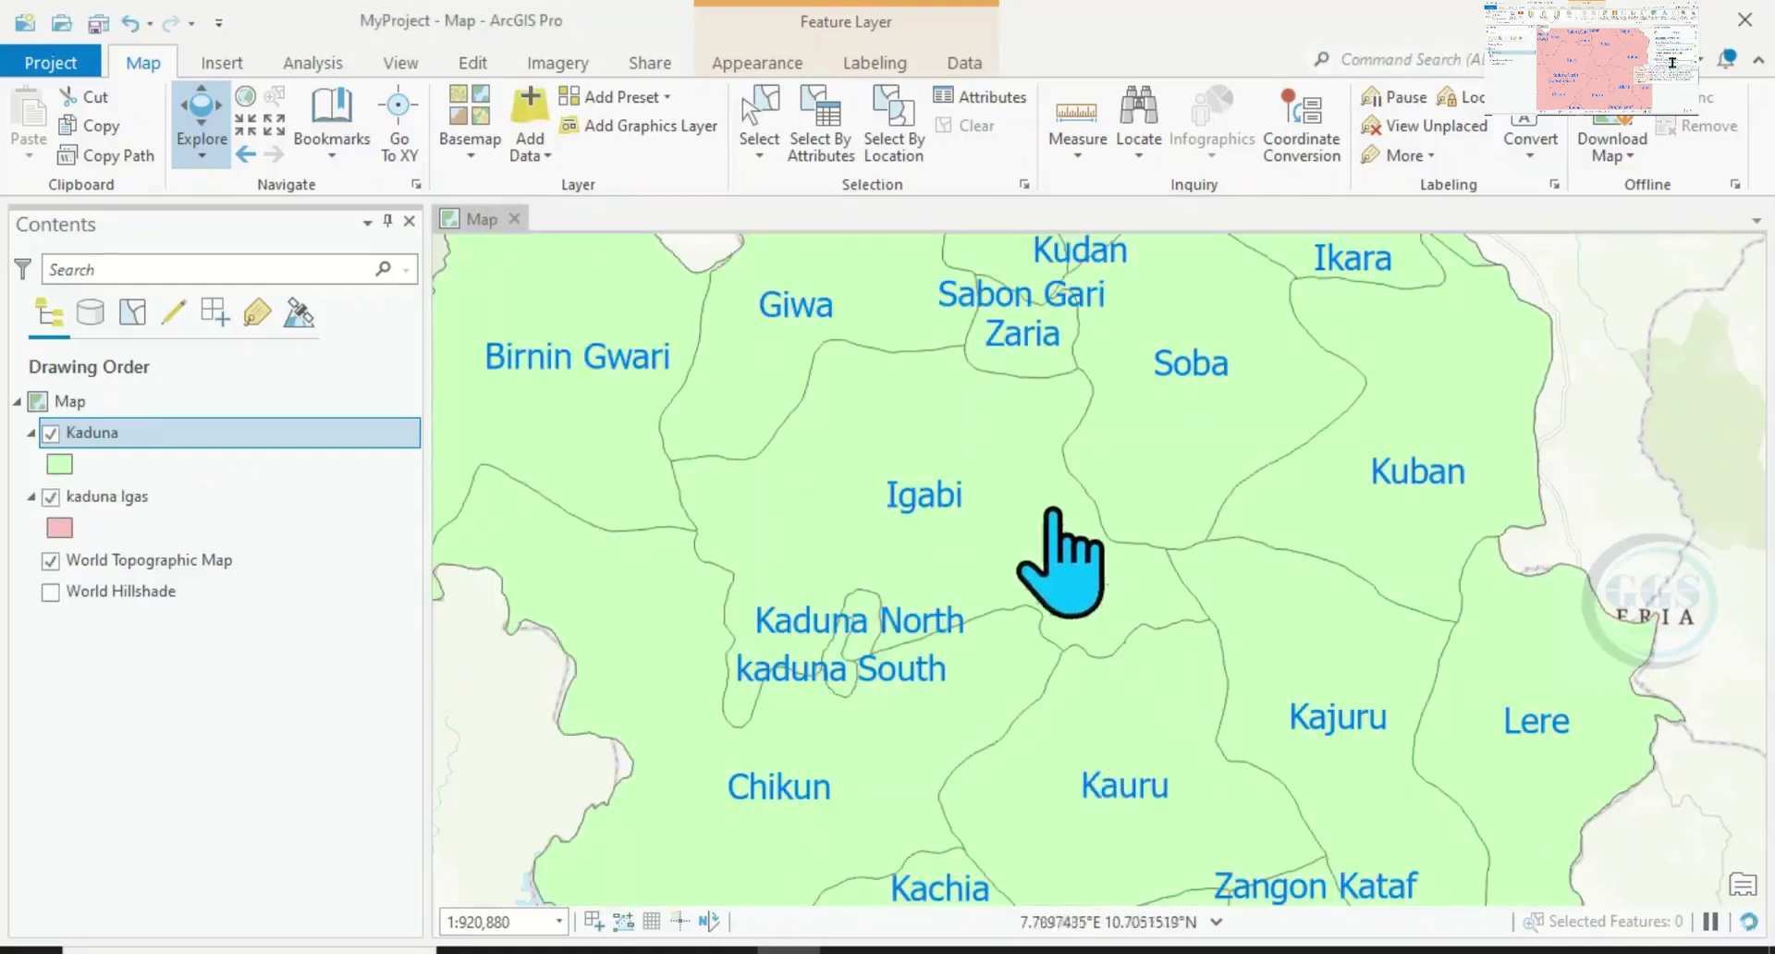
- Confirm the Kaduna layer uses WGS 1984 UTM Zone 32N, Transverse Mercator, then cancel Properties
right_click(115, 433)
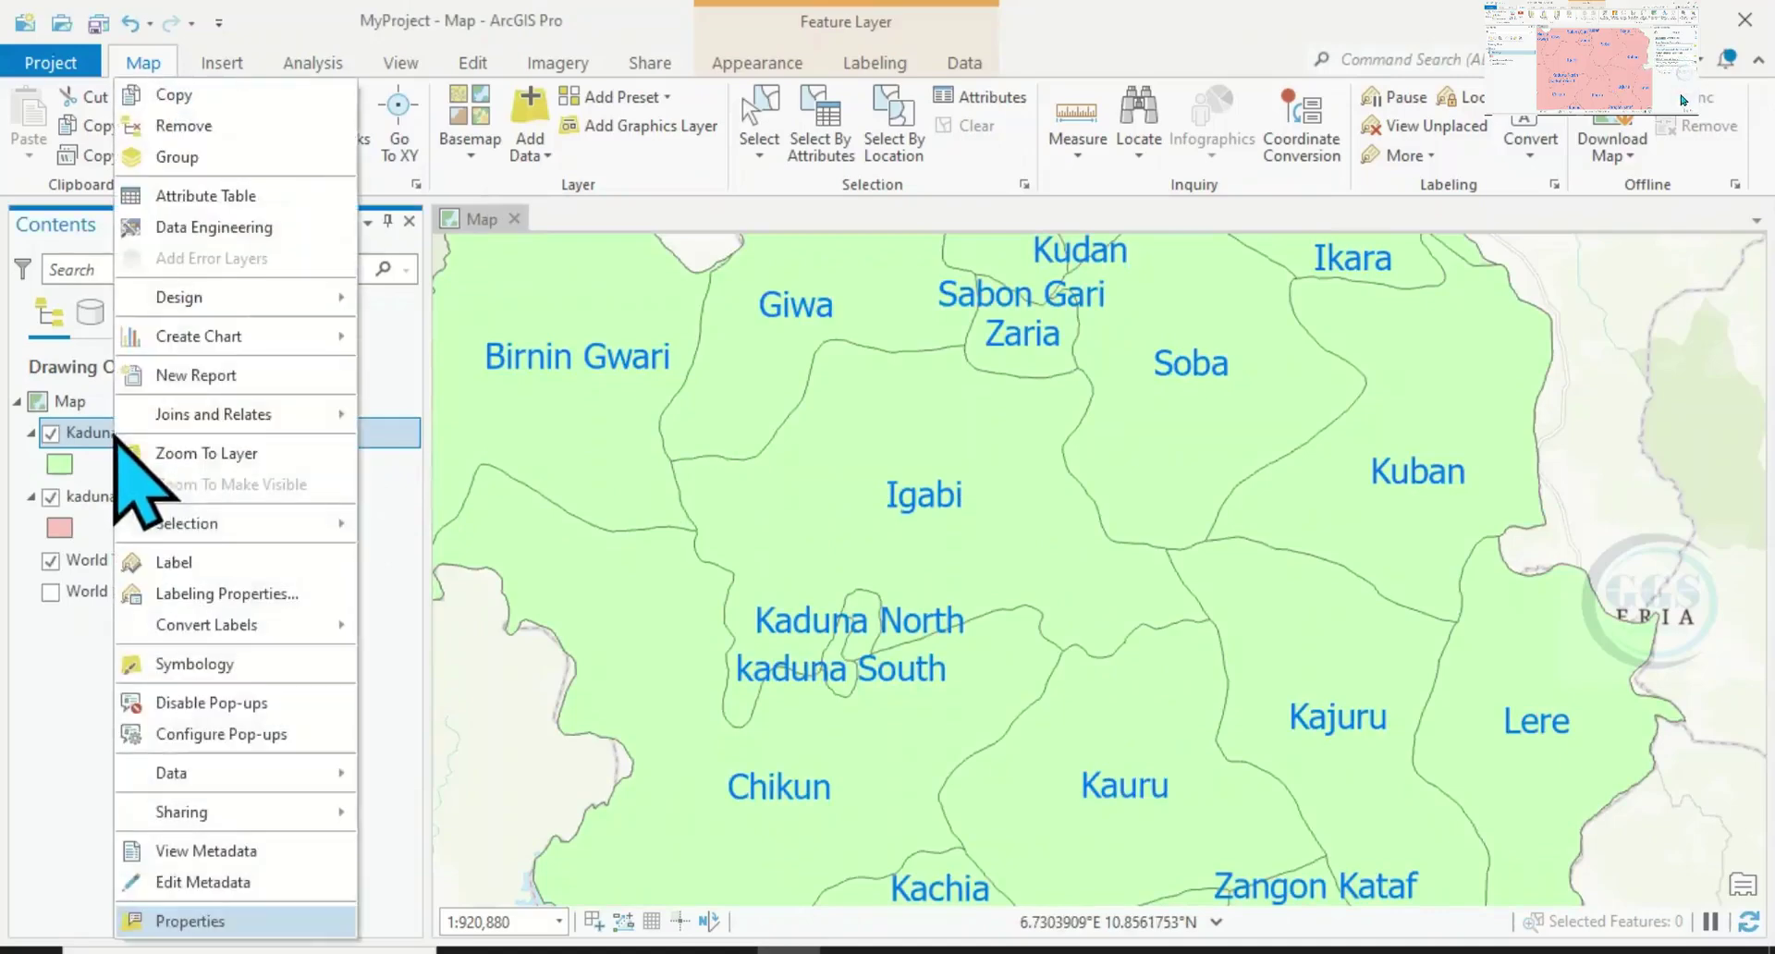
click(190, 921)
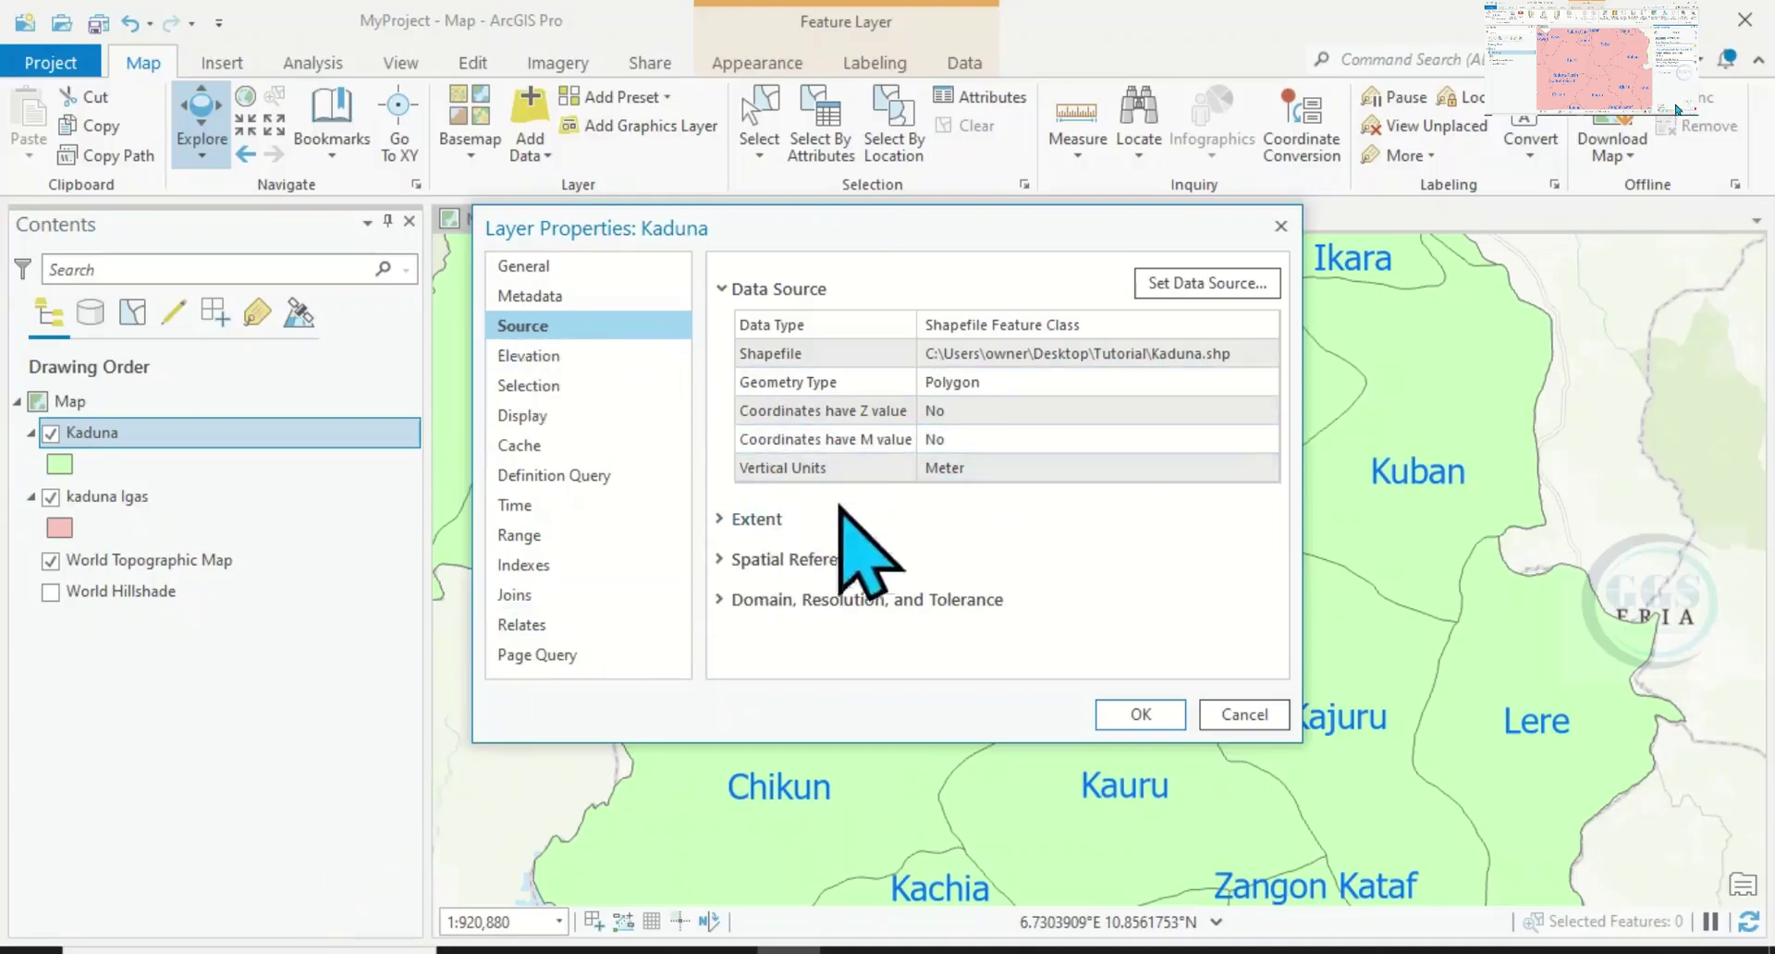
click(727, 559)
scroll(888, 555, down, 4)
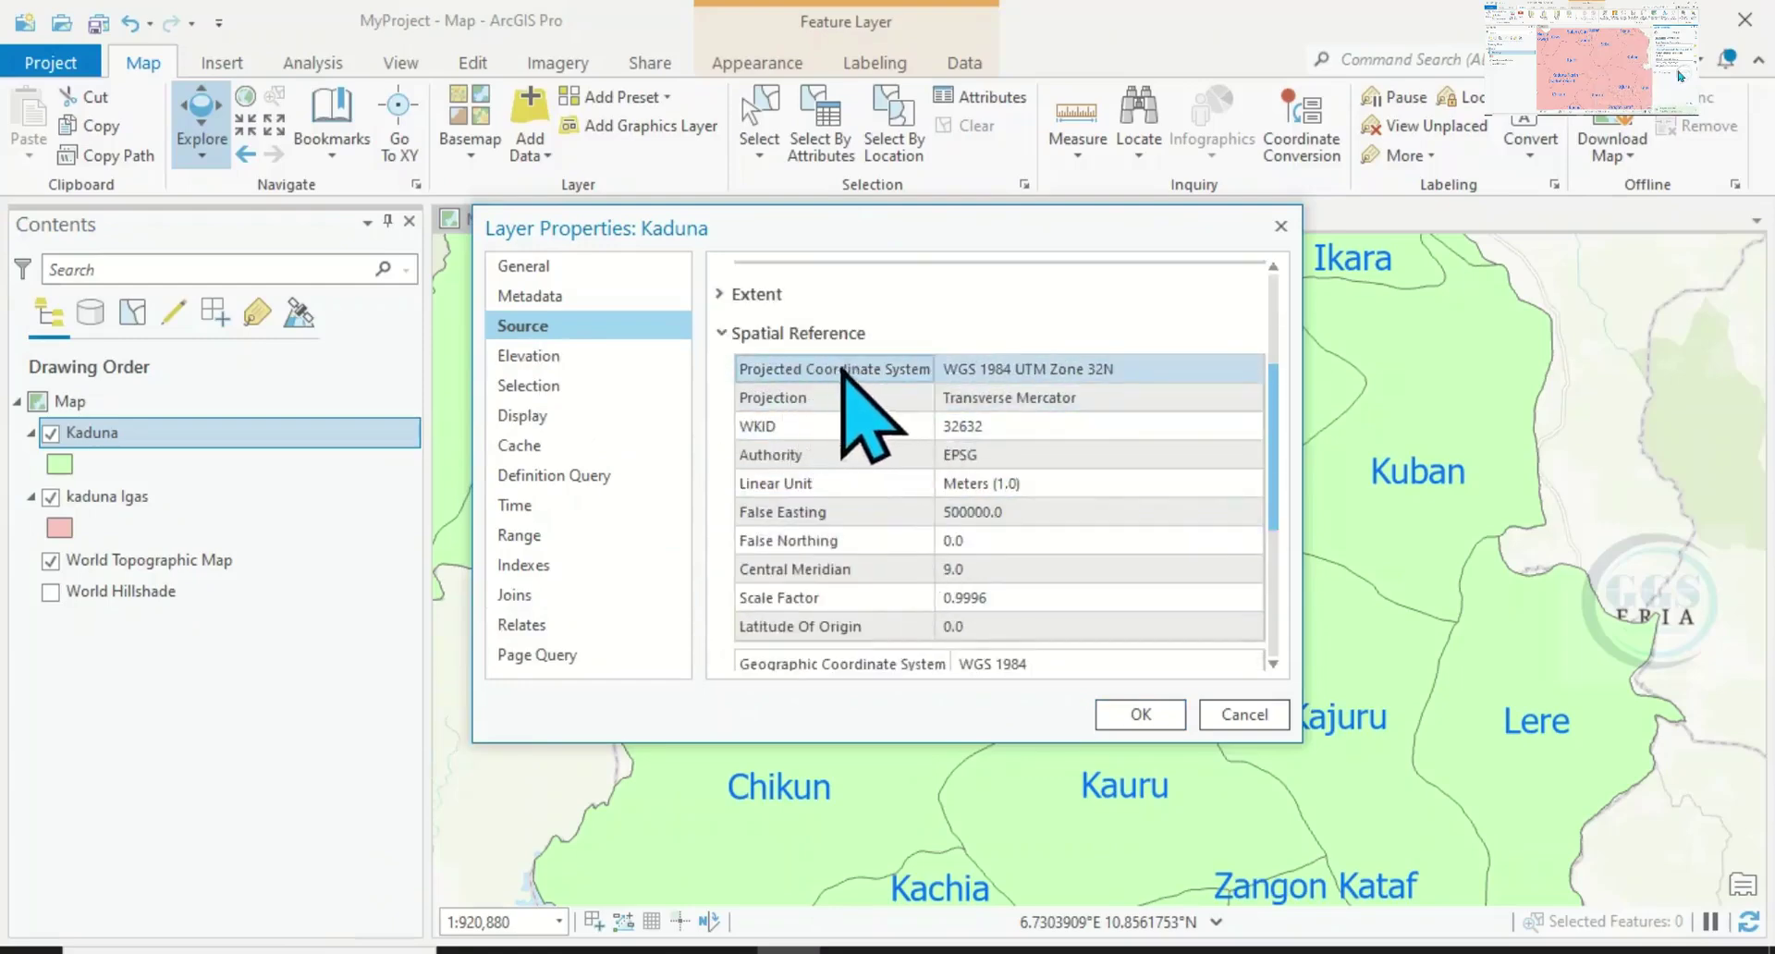
click(970, 377)
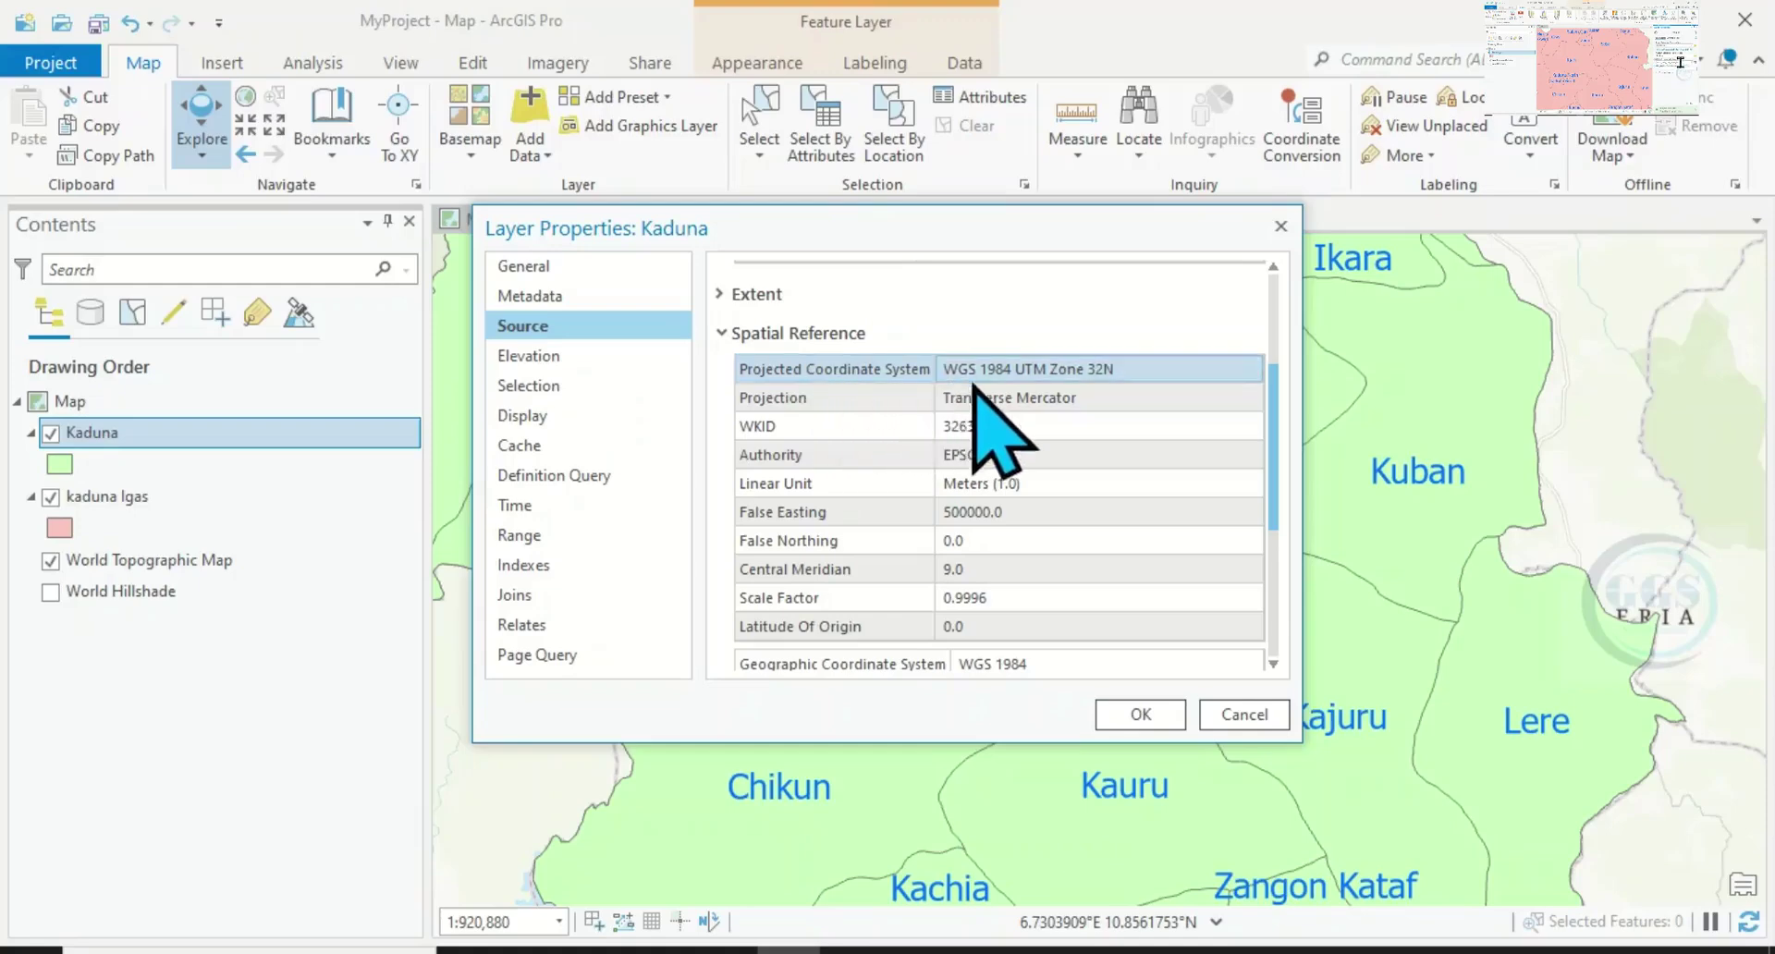
click(995, 375)
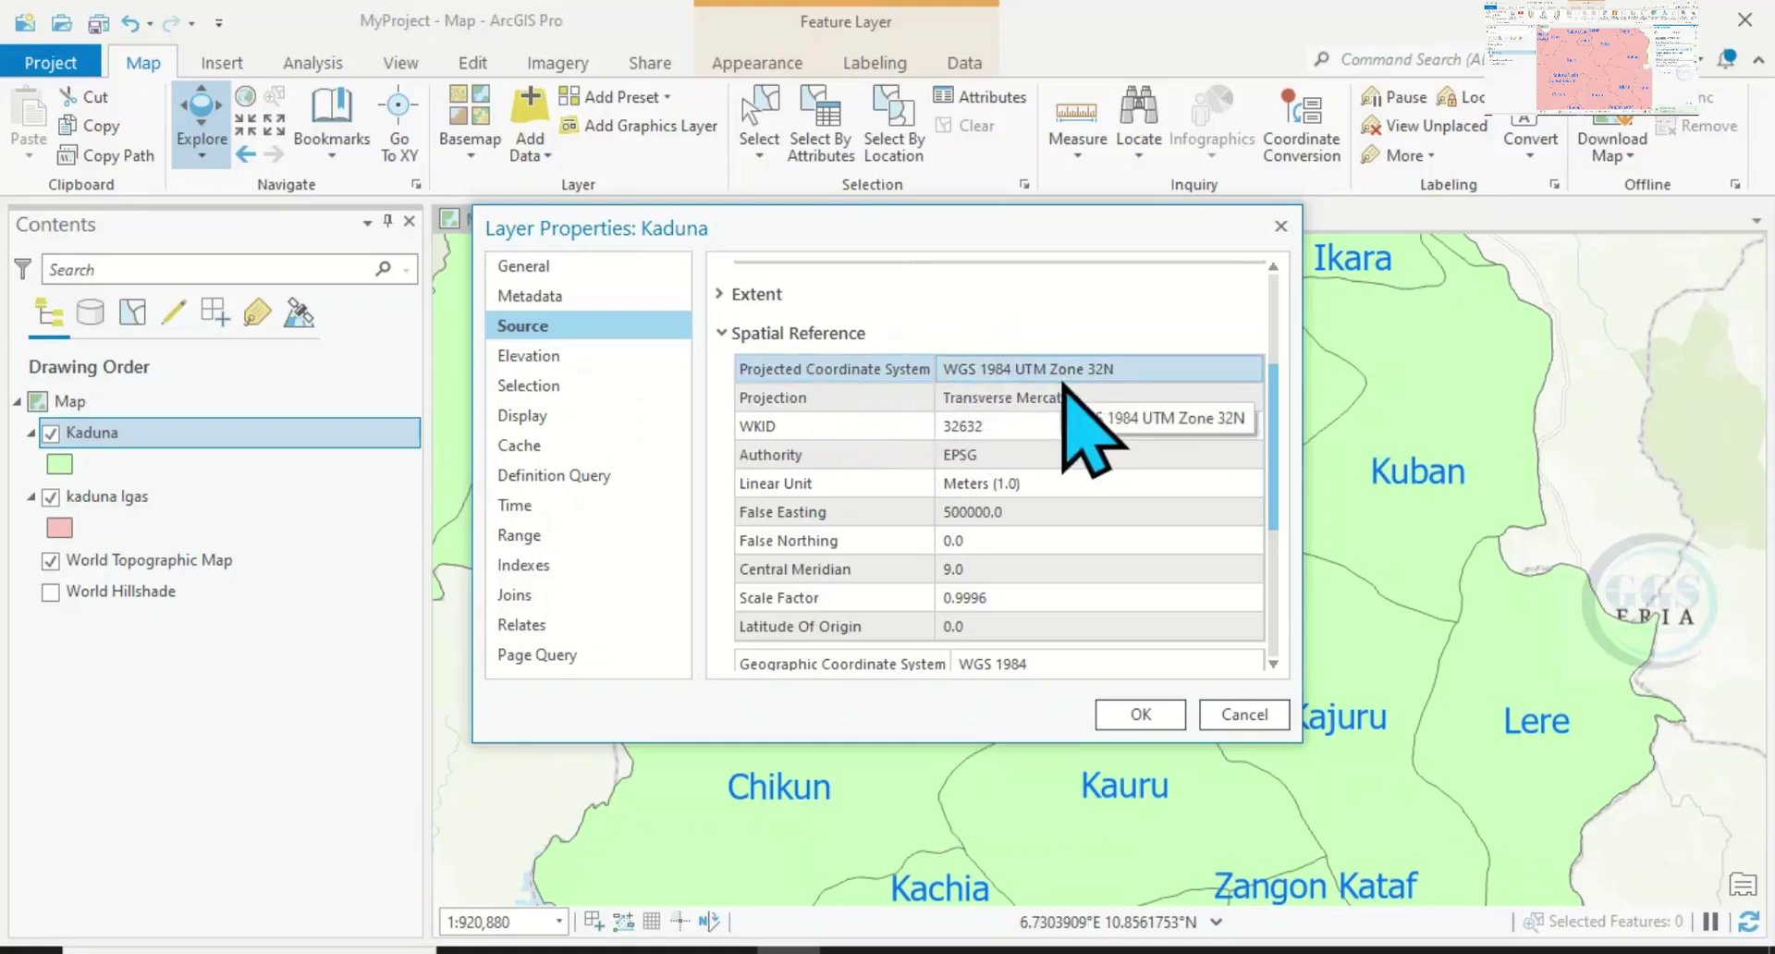
click(1122, 398)
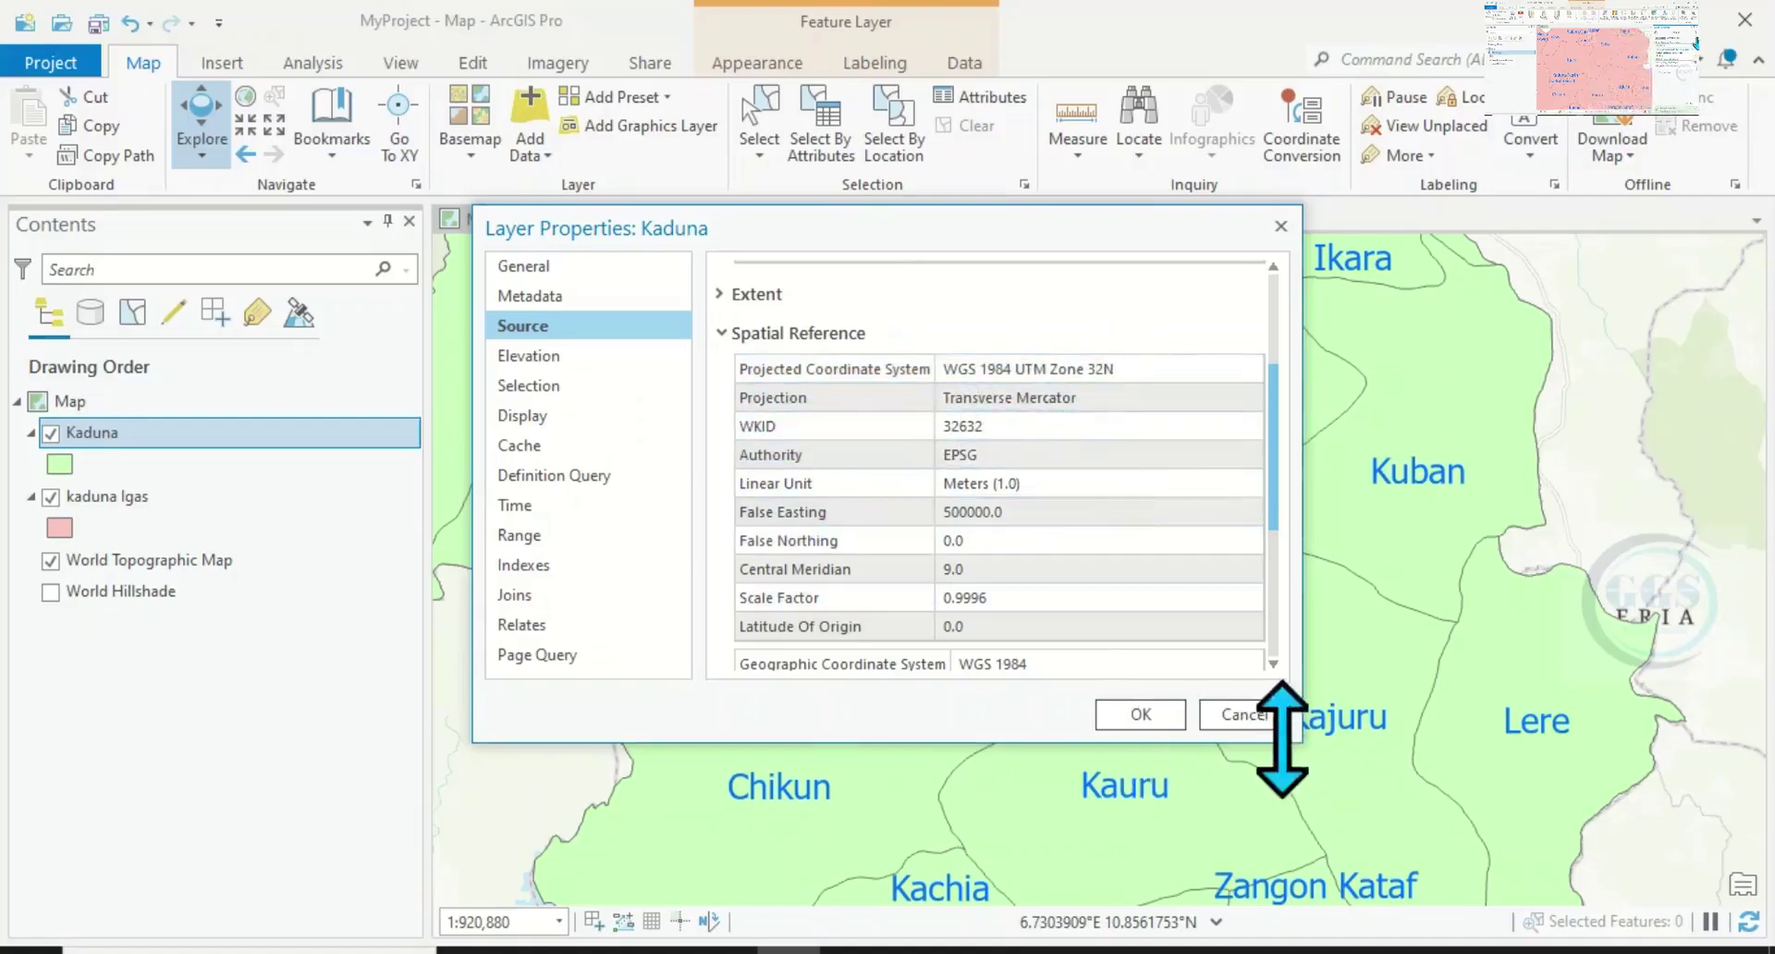
click(1246, 714)
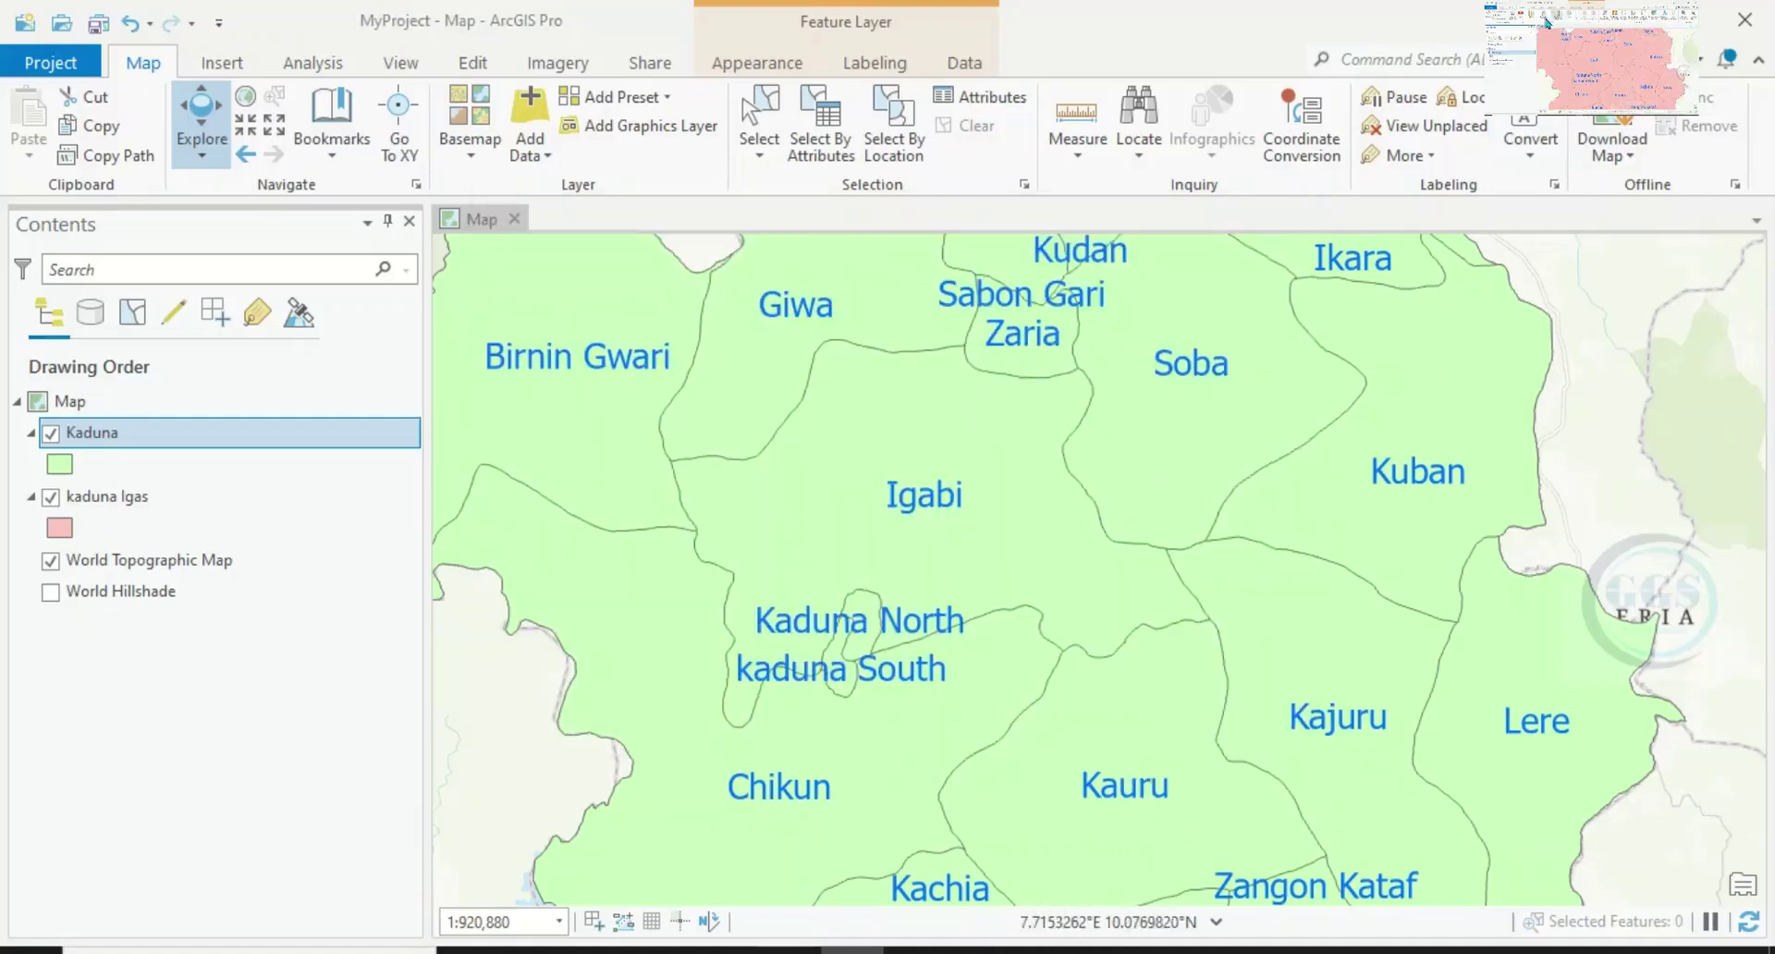